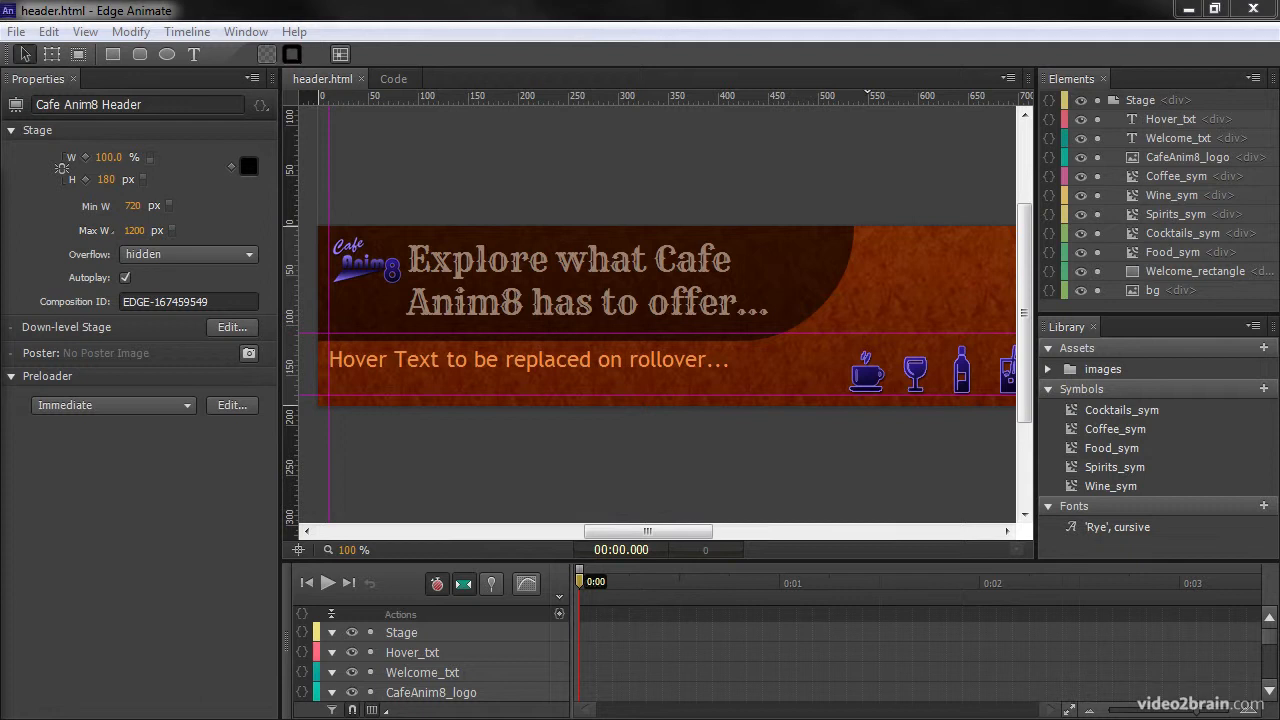
Step: Open the Cocktails_sym symbol for editing, insert a timeline label named Hover and place it at 0:00.250
click(1077, 415)
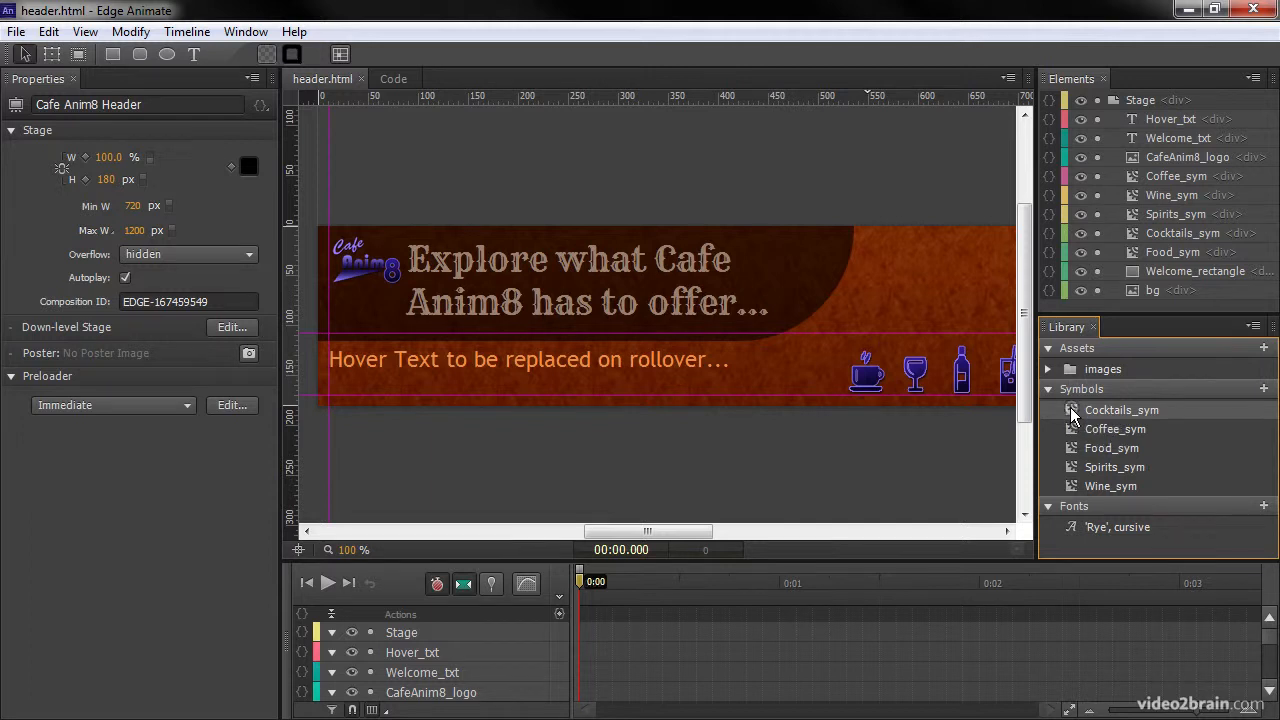
double_click(1073, 415)
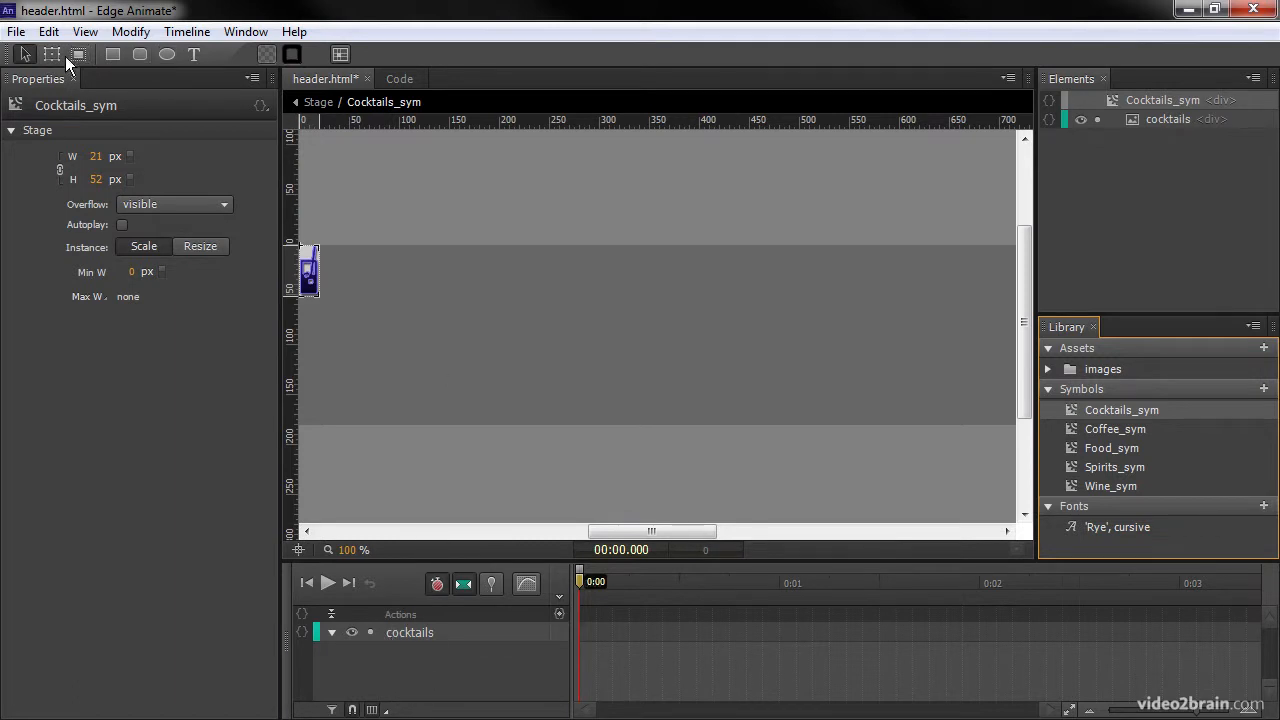
click(187, 32)
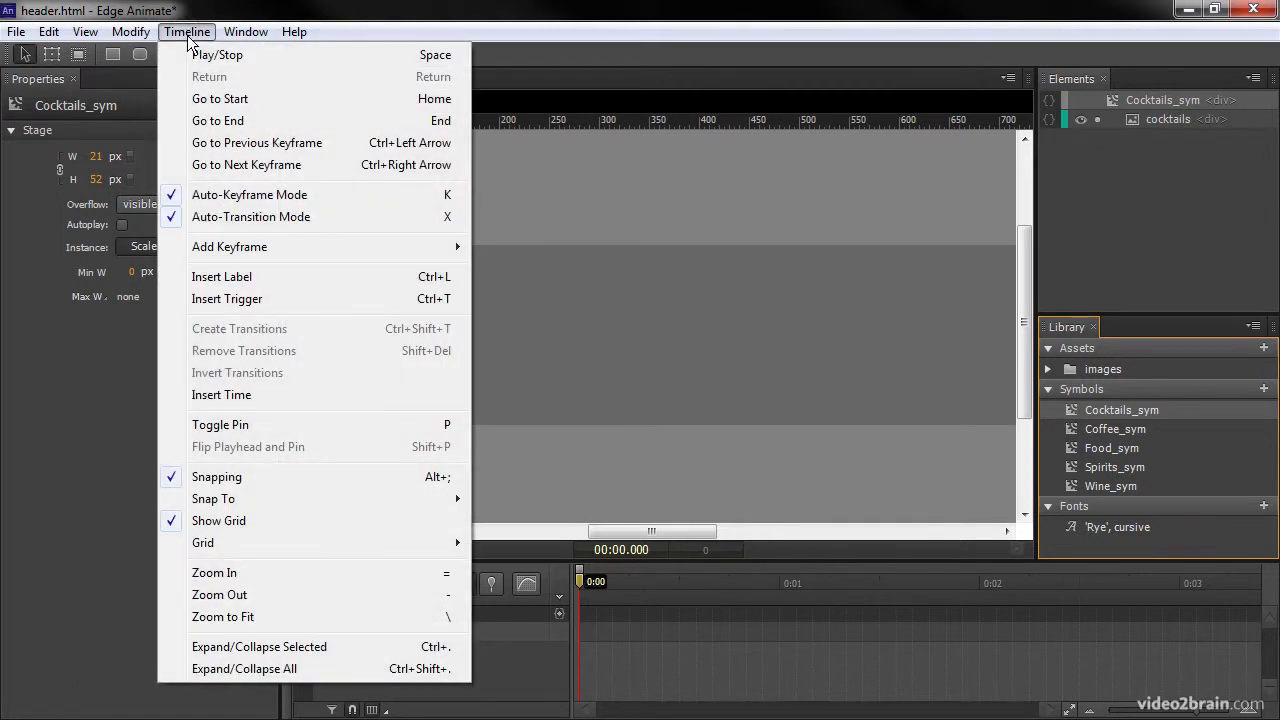
click(285, 276)
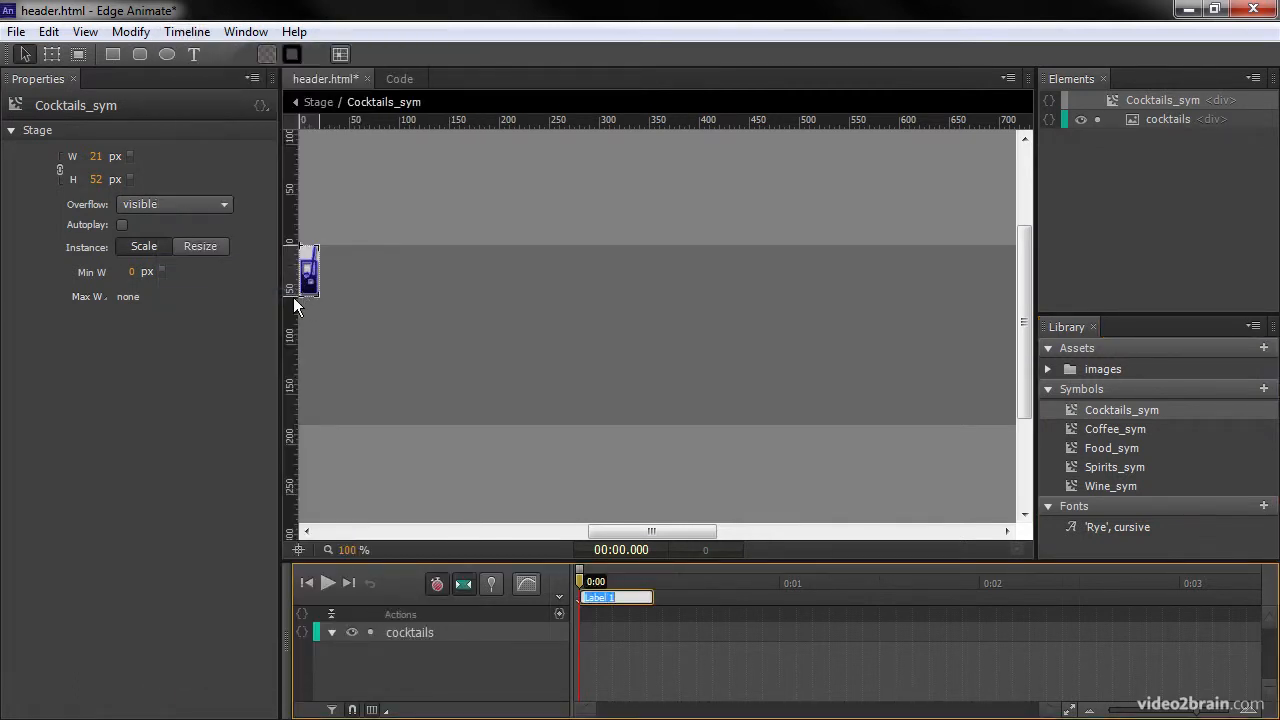
text(Hover)
click(598, 598)
mouse_move(600, 603)
mouse_down()
mouse_move(783, 607)
mouse_move(766, 603)
mouse_up()
drag(580, 578, 630, 580)
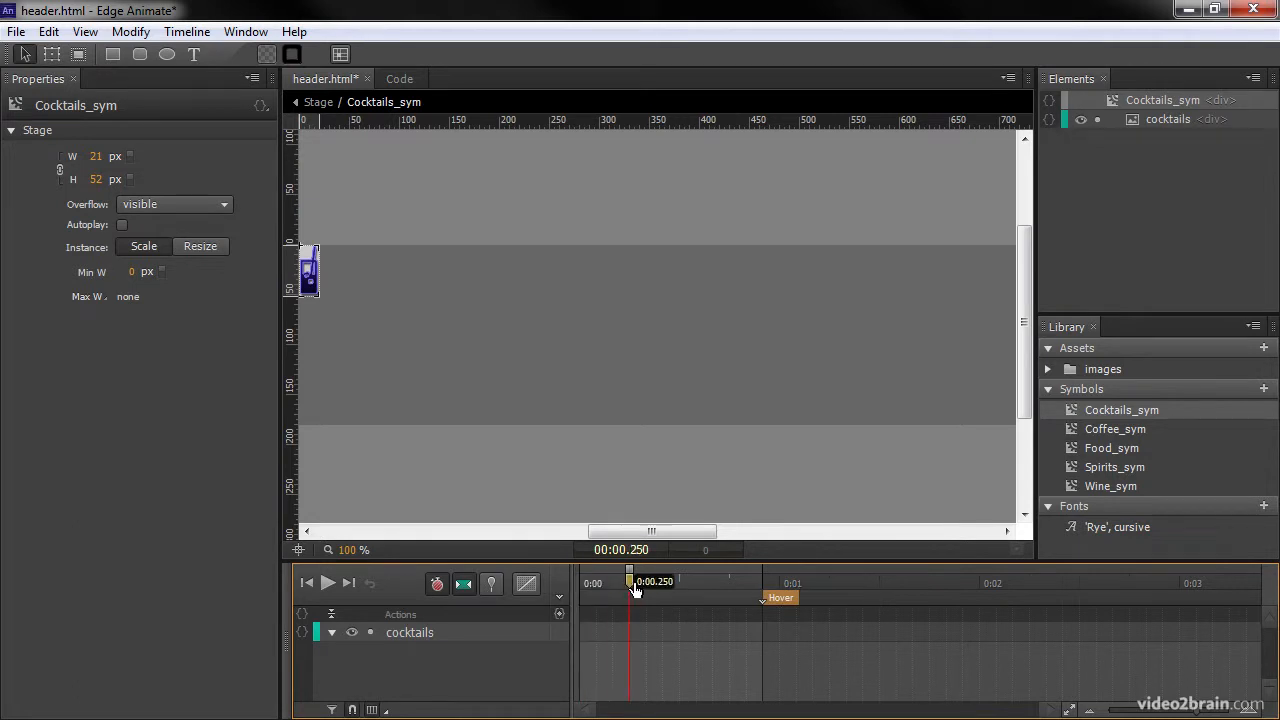
drag(766, 603, 636, 600)
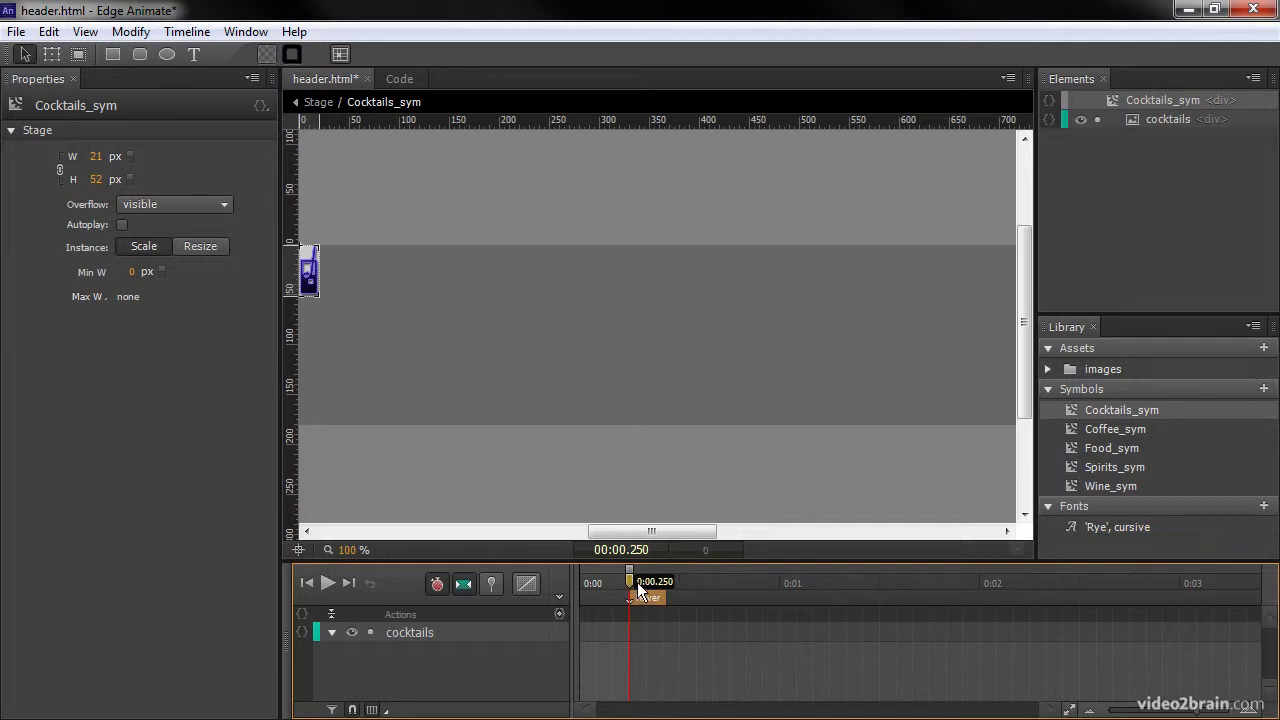
Step: Insert a second timeline label named Normal at 0:01.083 in the Cocktails_sym symbol
drag(634, 581, 799, 596)
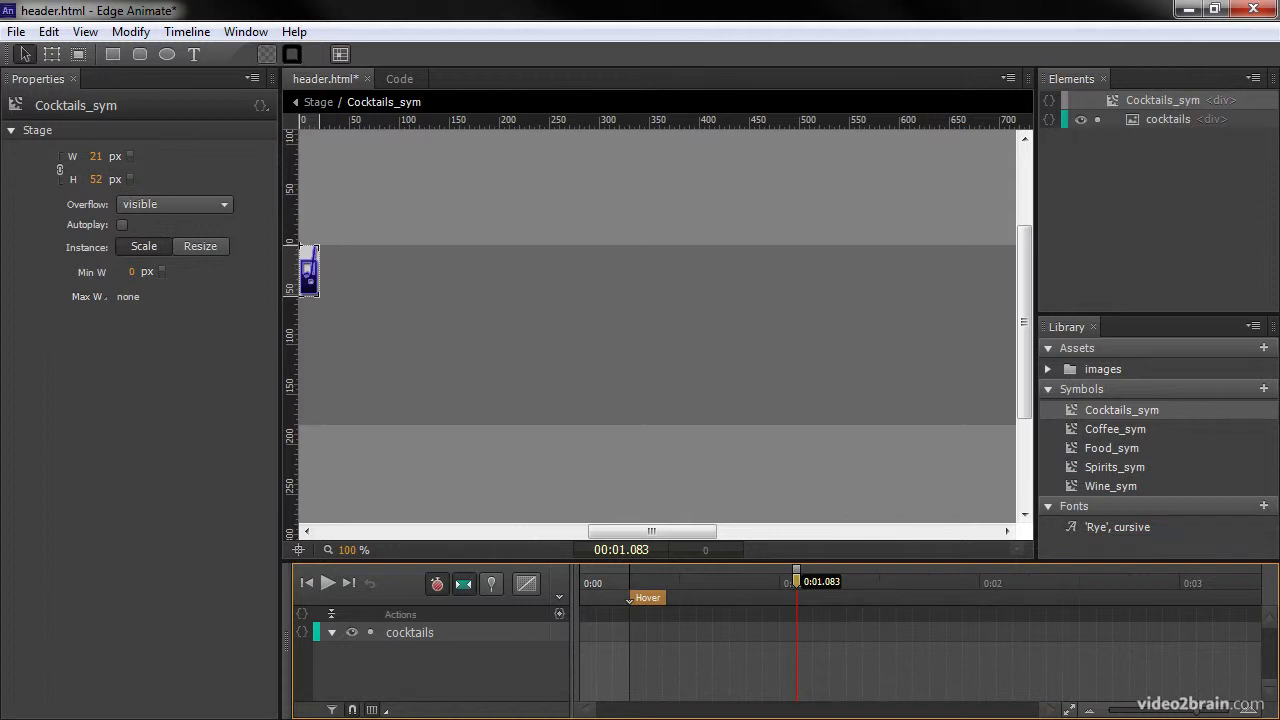
click(187, 31)
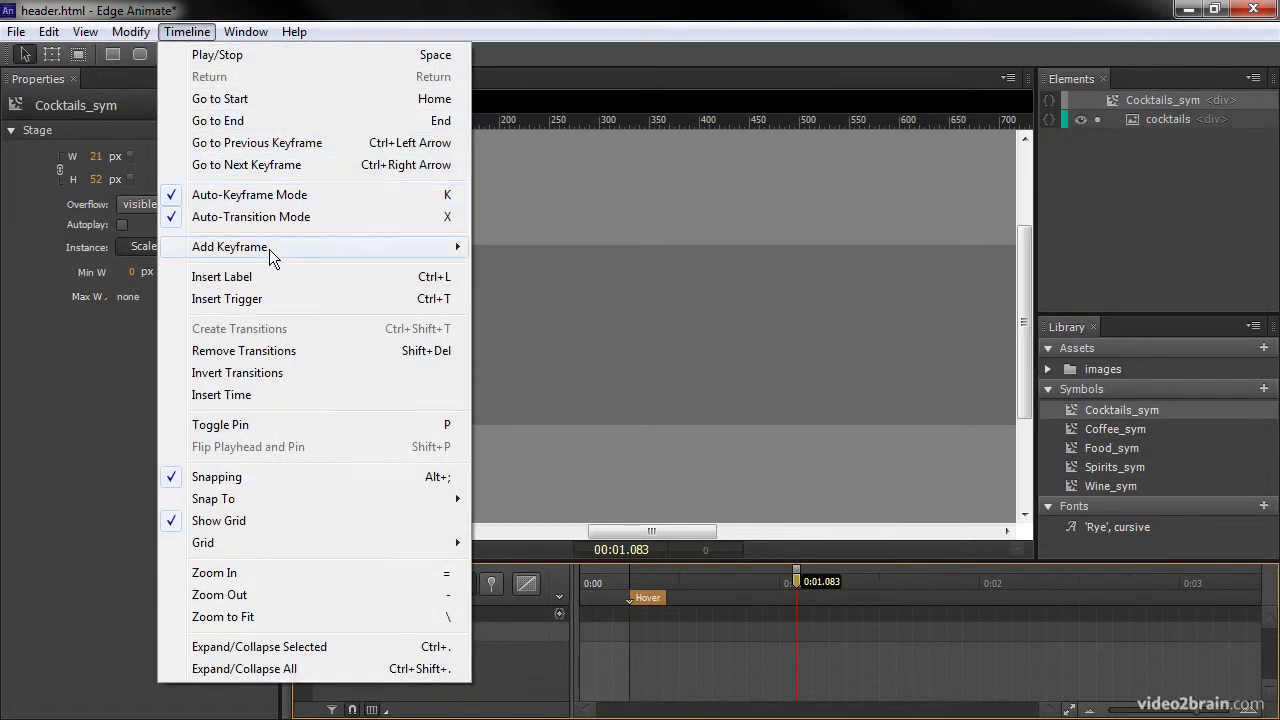
click(456, 276)
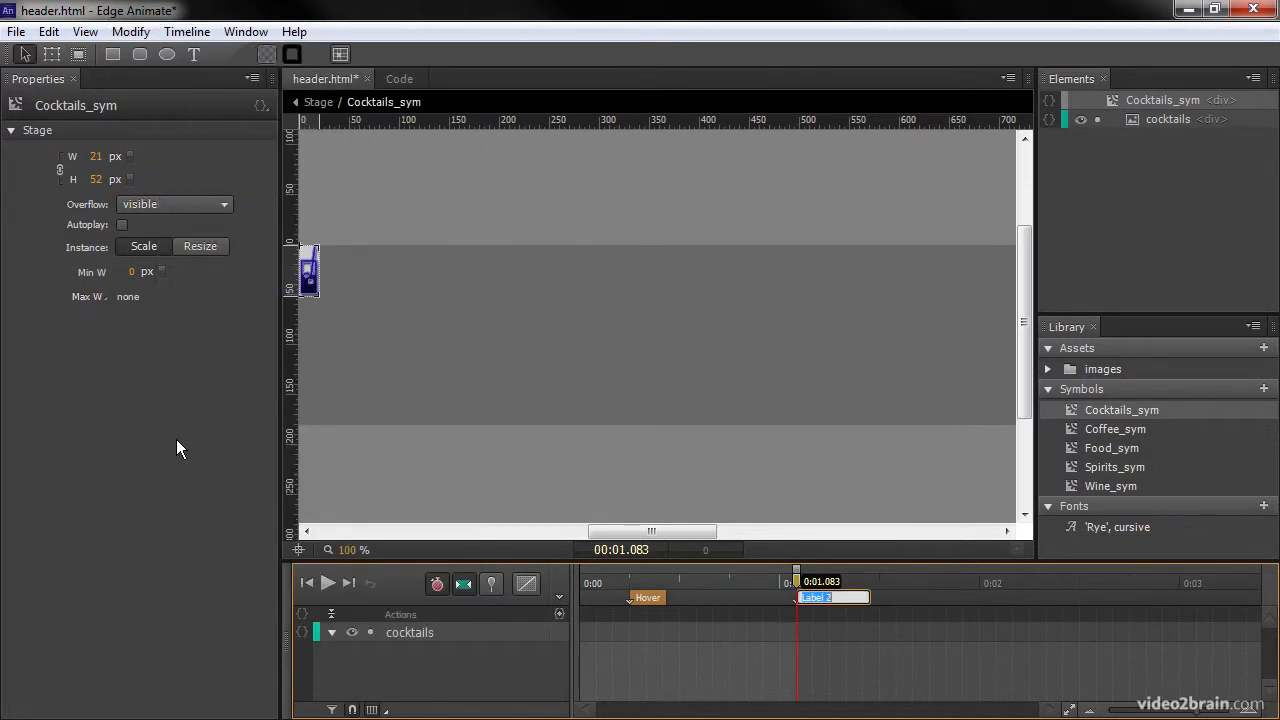
text(Normal)
Step: Add a timeline trigger at 0:01 in the Cocktails_sym symbol, replacing the placeholder comment with the Stop snippet sym.stop();
drag(789, 583, 783, 623)
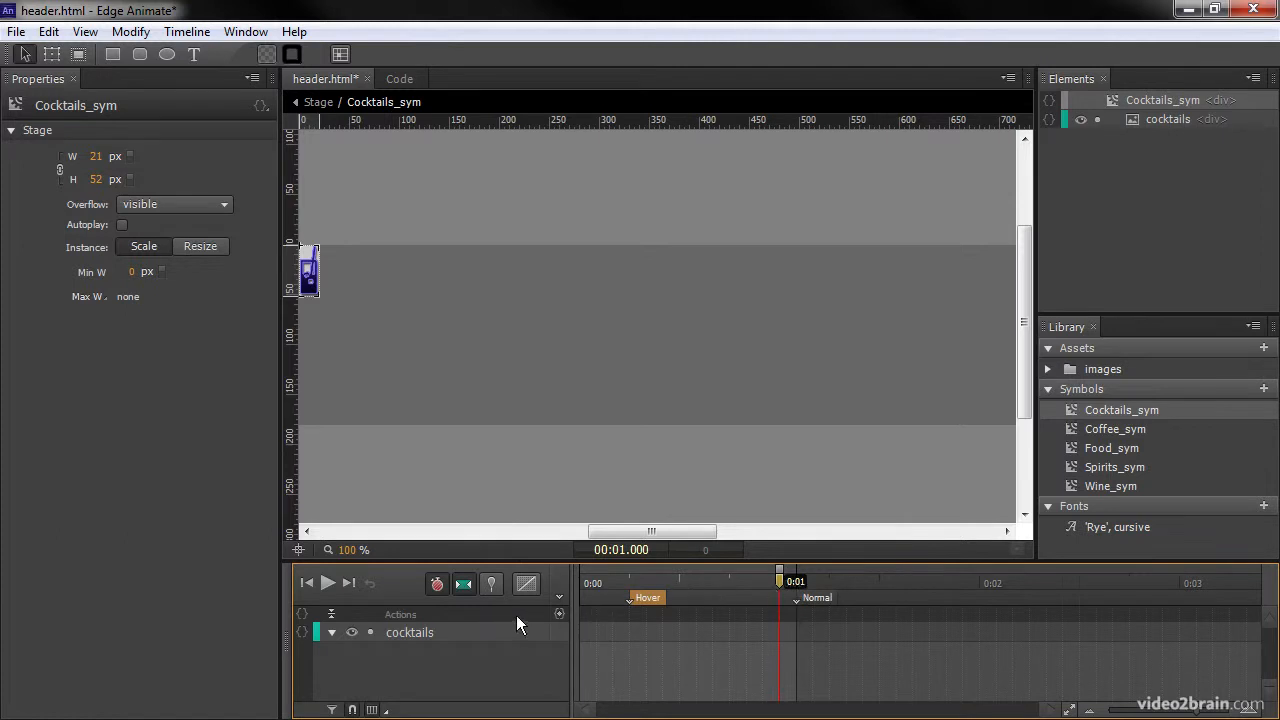
click(559, 613)
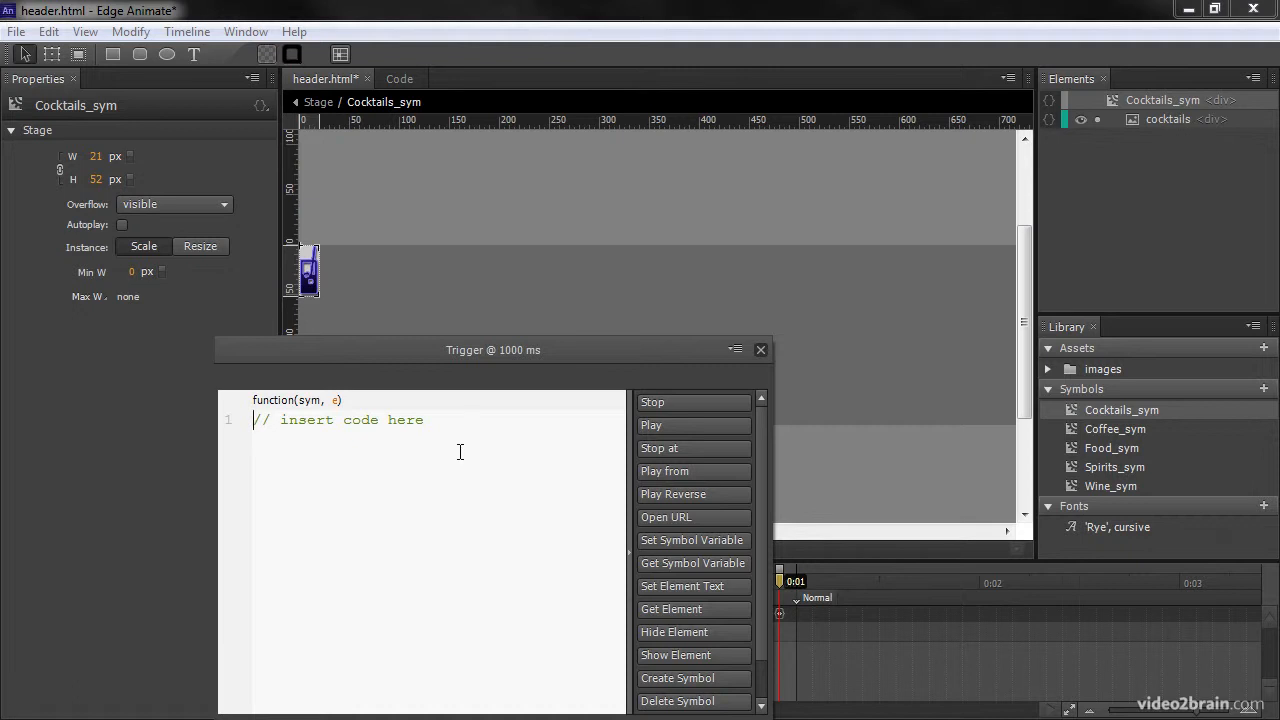
key(ctrl+a)
key(BackSpace)
click(666, 402)
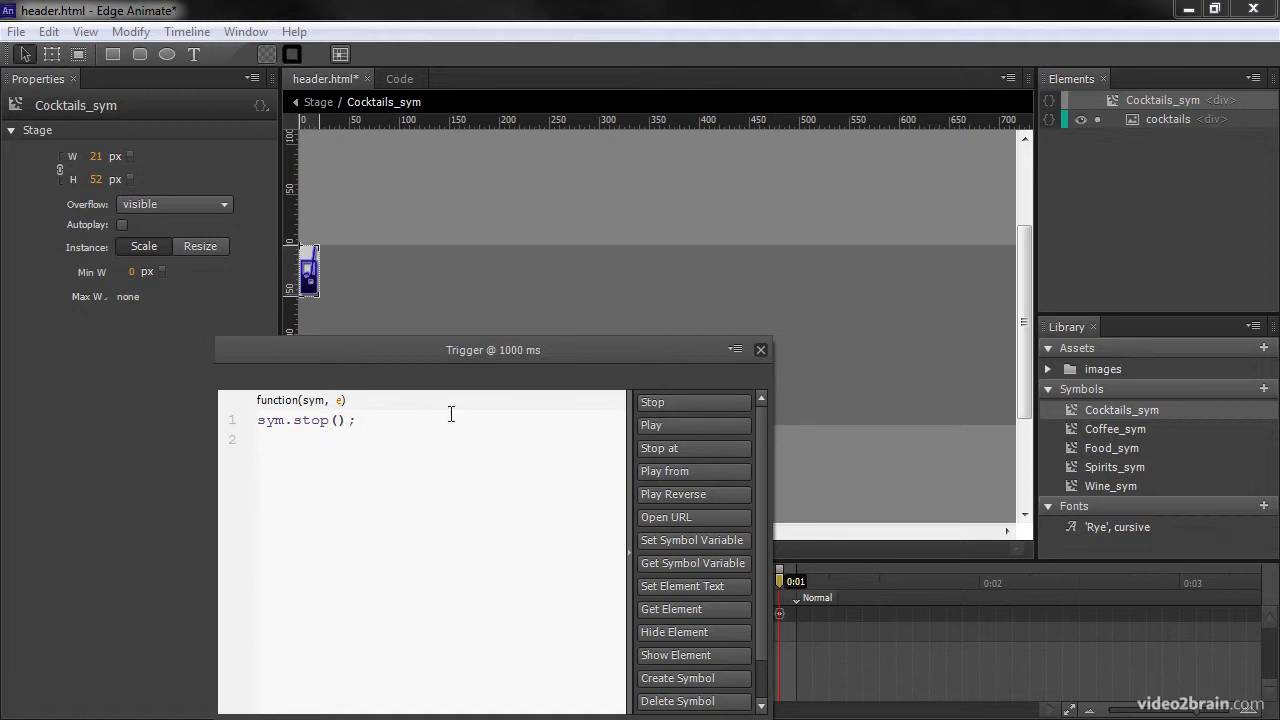
click(760, 350)
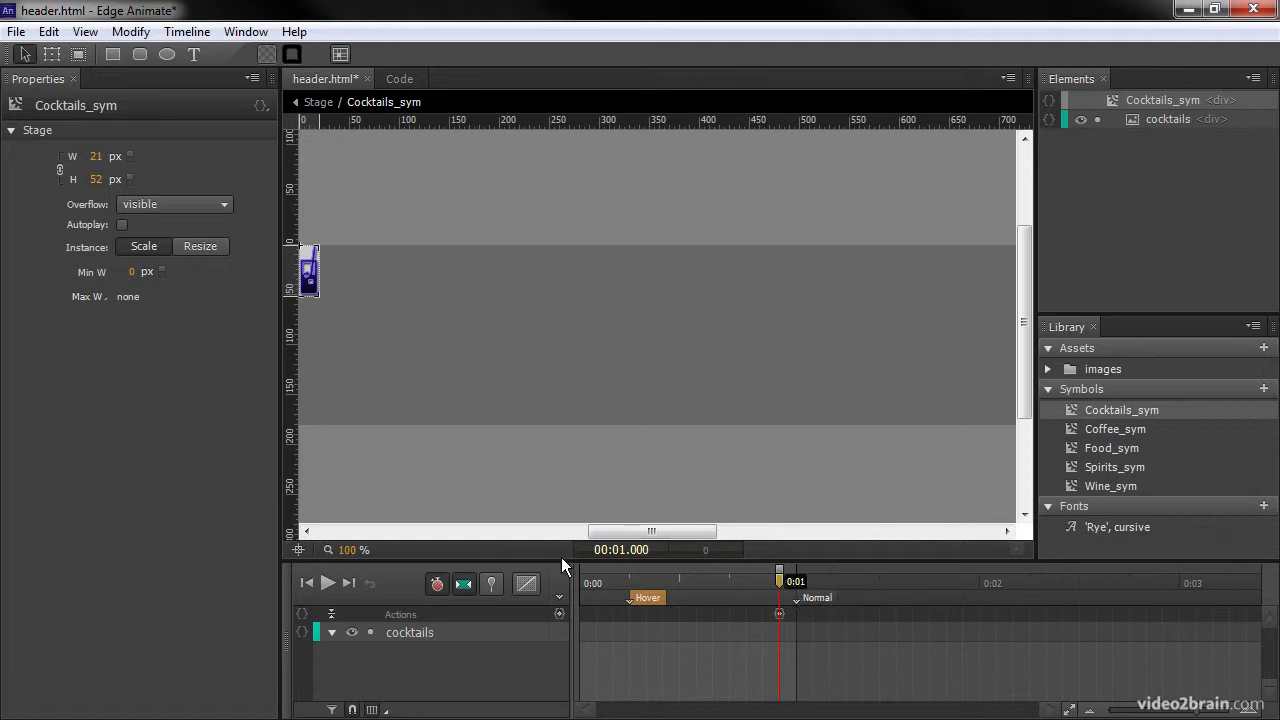
Step: Animate the cocktails image to 120% scale at 0:01, with the timeline pin set at 0:00
mouse_move(783, 585)
mouse_down()
mouse_move(645, 583)
mouse_move(980, 583)
mouse_move(613, 583)
mouse_up()
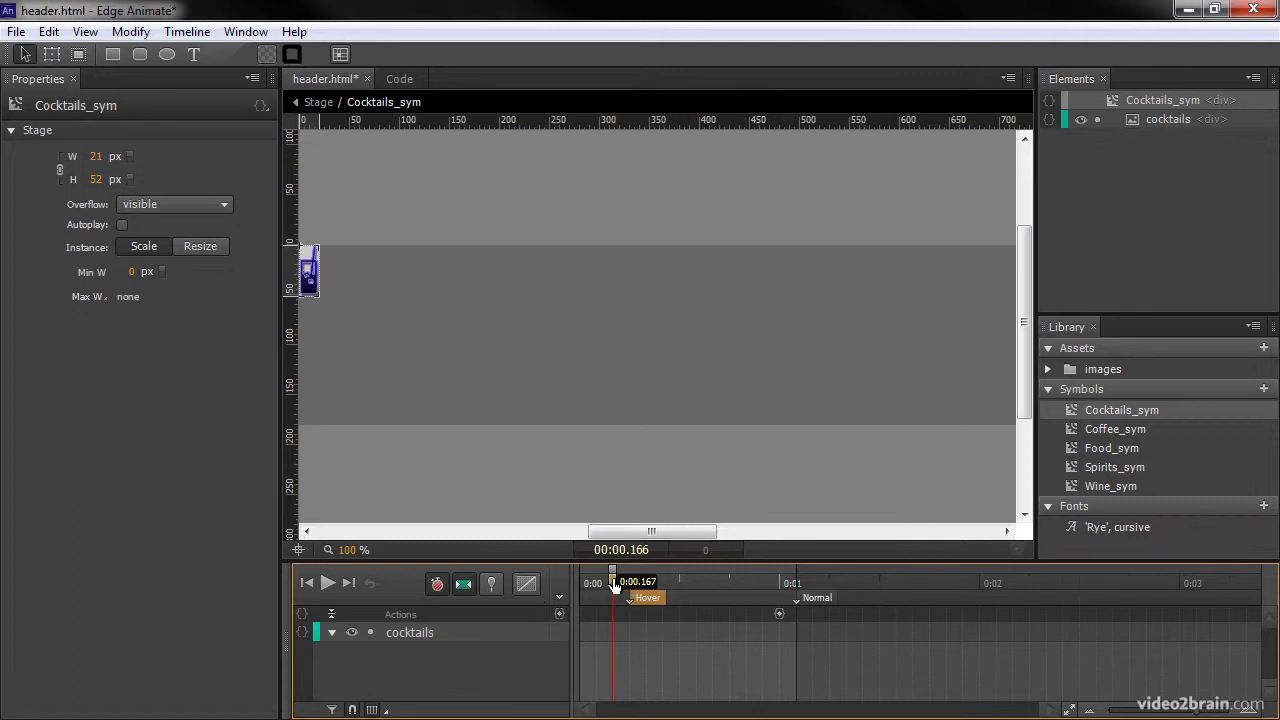
click(491, 584)
drag(612, 570, 580, 571)
drag(610, 585, 784, 595)
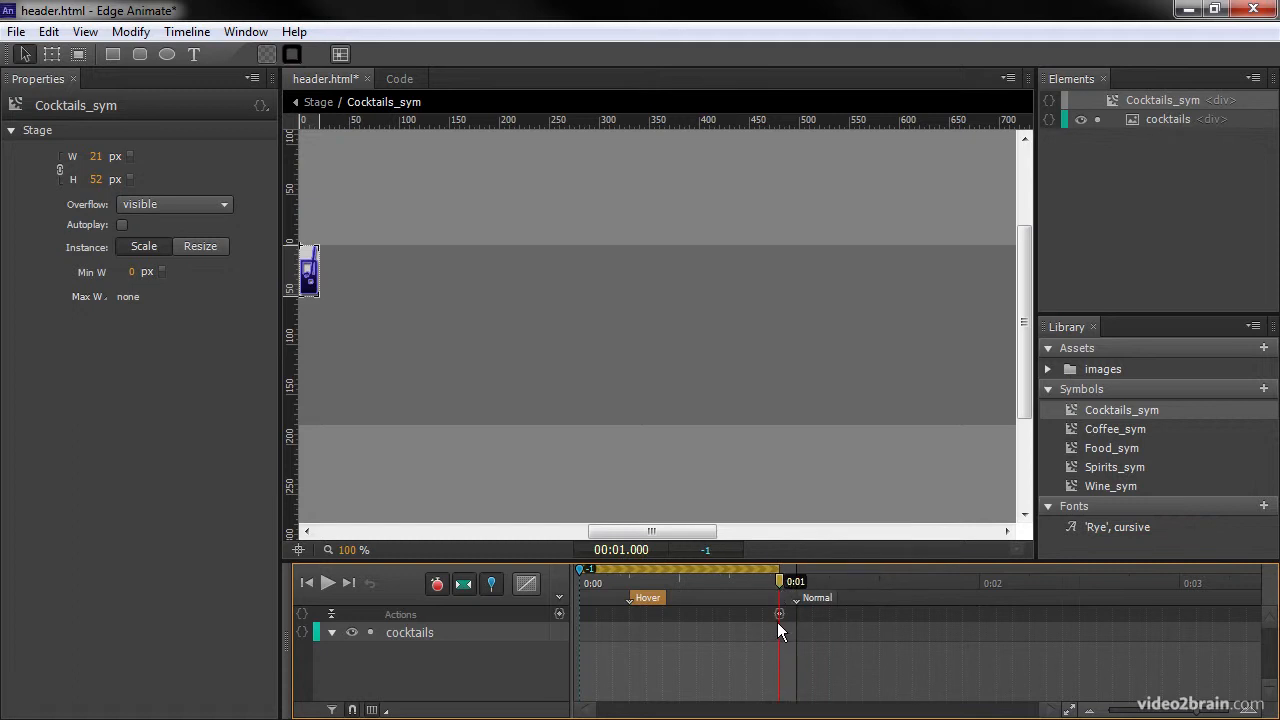
double_click(1168, 120)
click(1143, 143)
click(1132, 119)
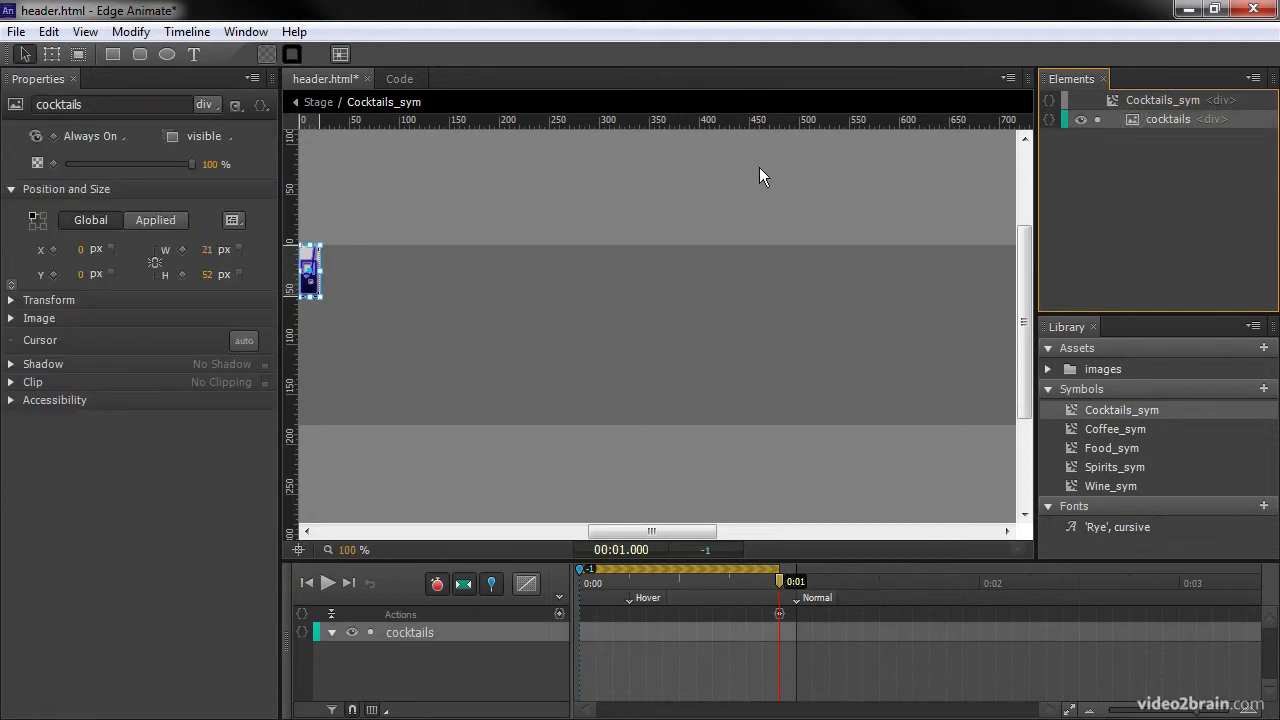
click(18, 306)
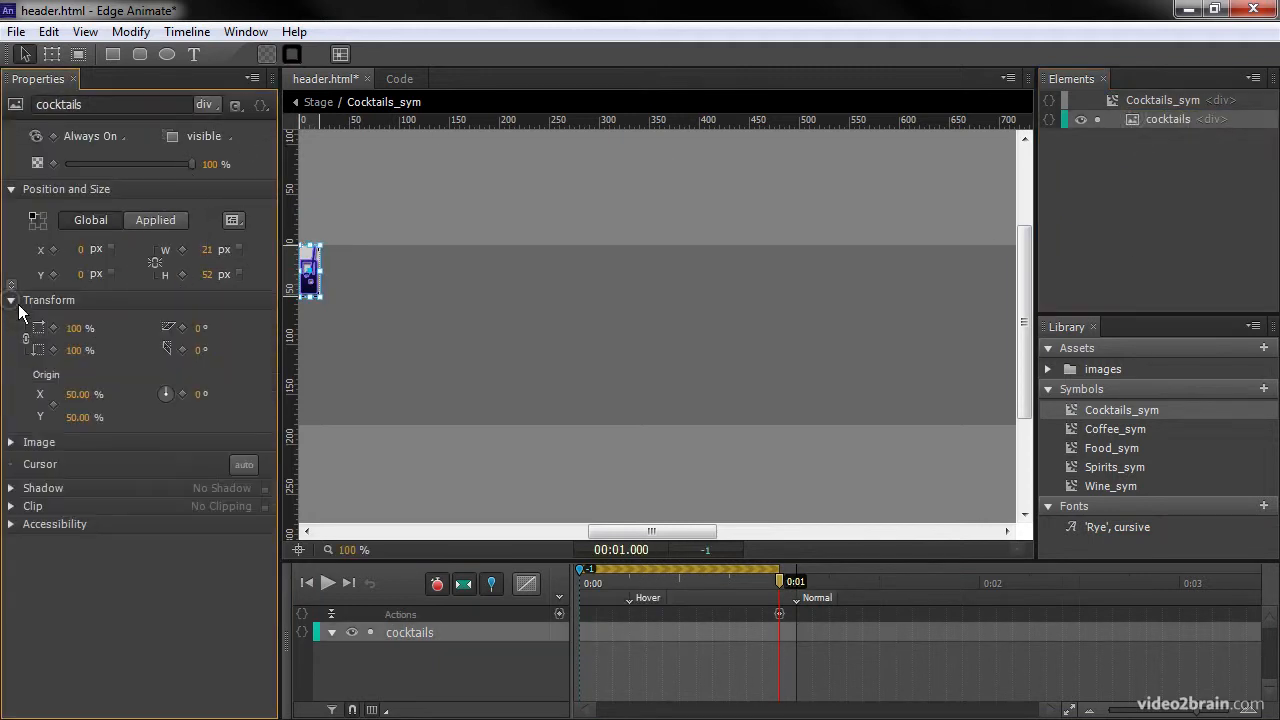
click(74, 330)
text(120)
key(Return)
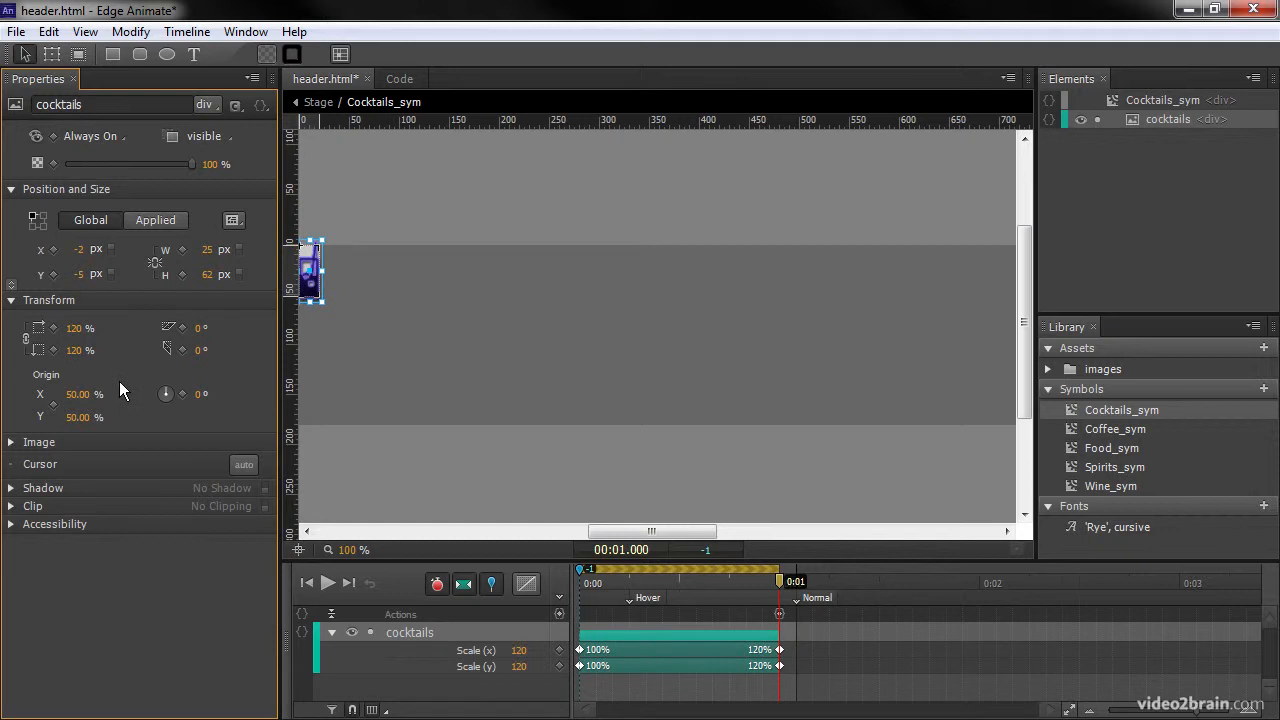
Step: Animate the cocktails image back to 100% scale from the pin at 0:01 to 0:02, and turn the pin off
click(786, 584)
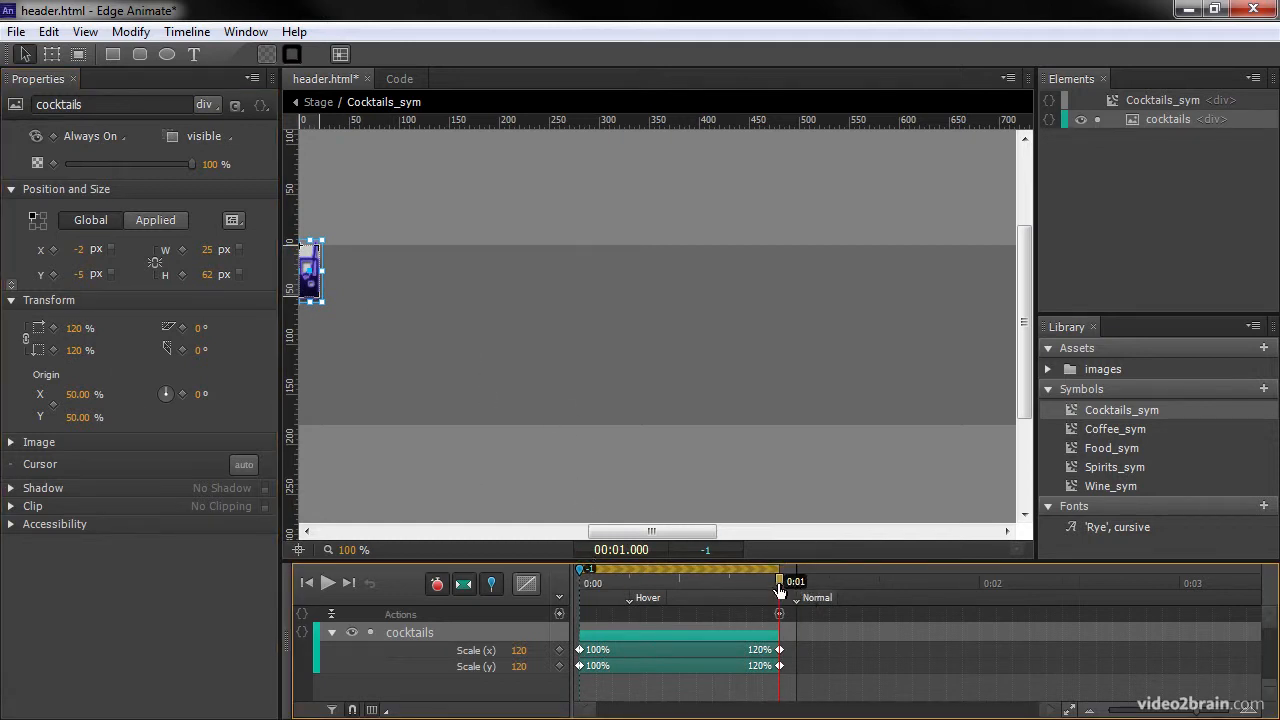
drag(780, 588, 980, 588)
mouse_move(579, 569)
mouse_down()
mouse_move(797, 584)
mouse_move(780, 576)
mouse_up()
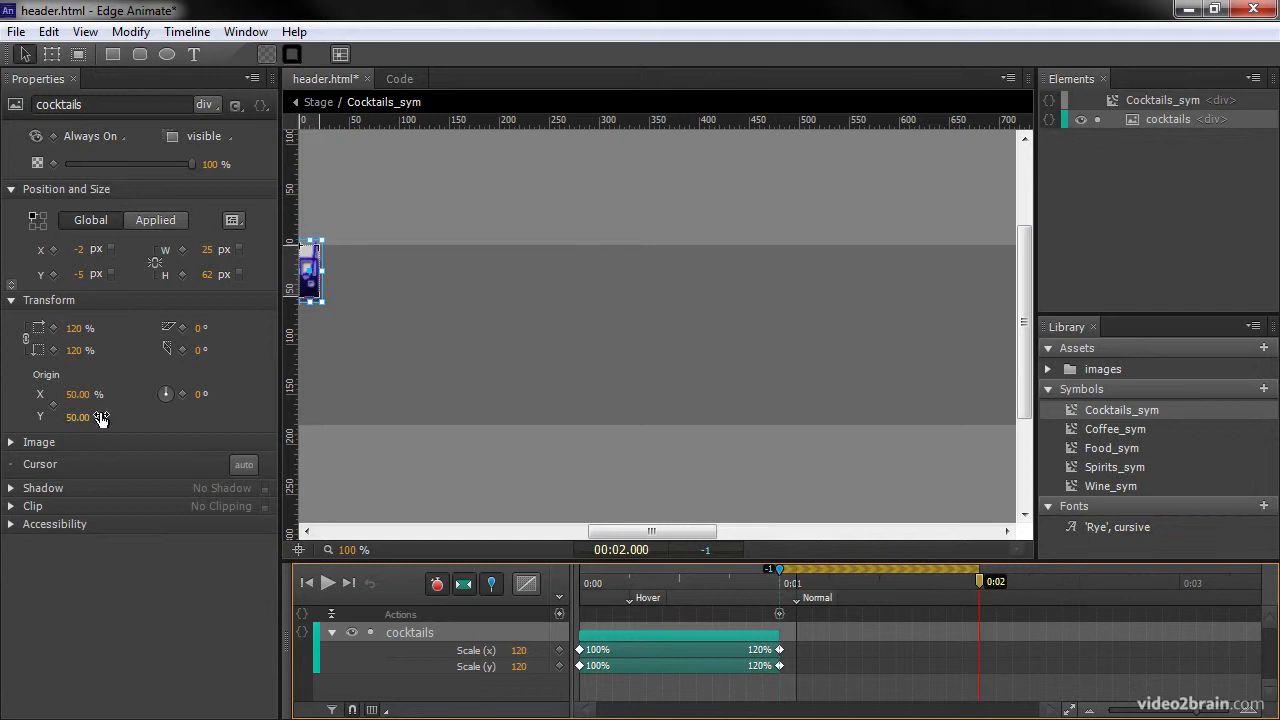
click(74, 328)
text(100)
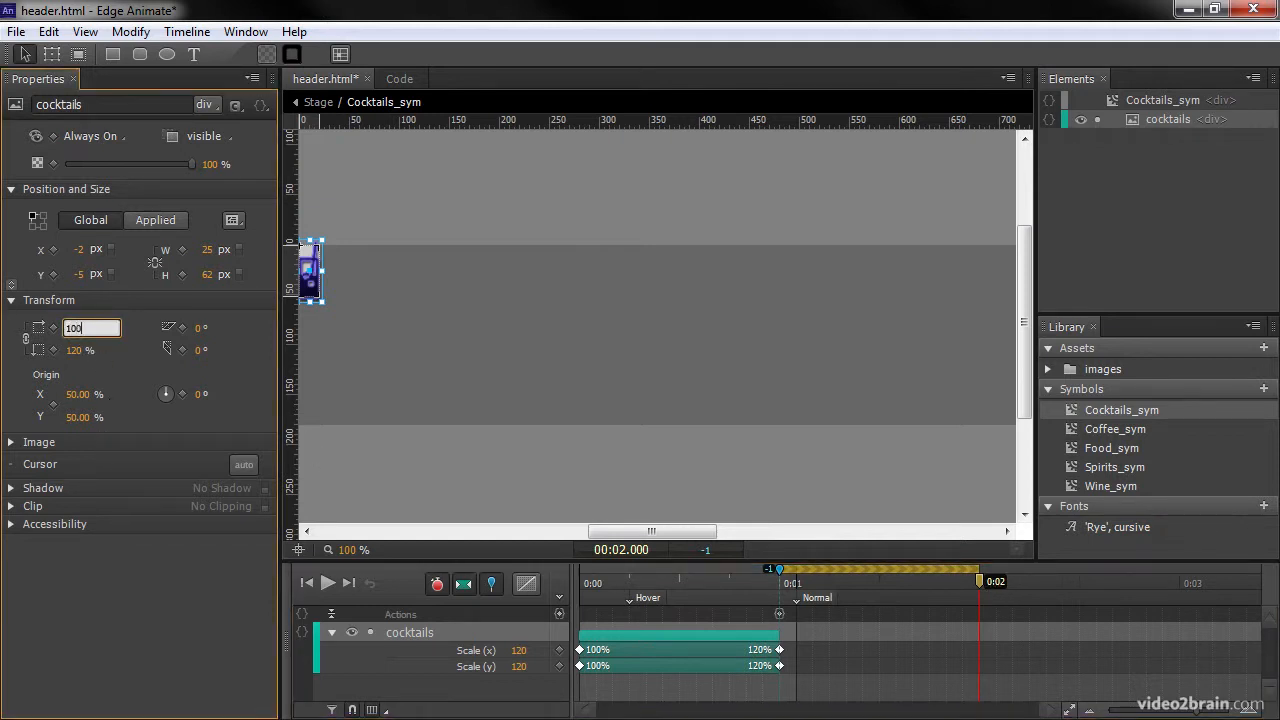
key(Return)
key(p)
mouse_move(980, 585)
mouse_down()
mouse_move(545, 585)
mouse_move(1046, 590)
mouse_move(770, 594)
mouse_move(1006, 612)
mouse_move(1031, 569)
mouse_move(980, 574)
mouse_move(985, 583)
mouse_up()
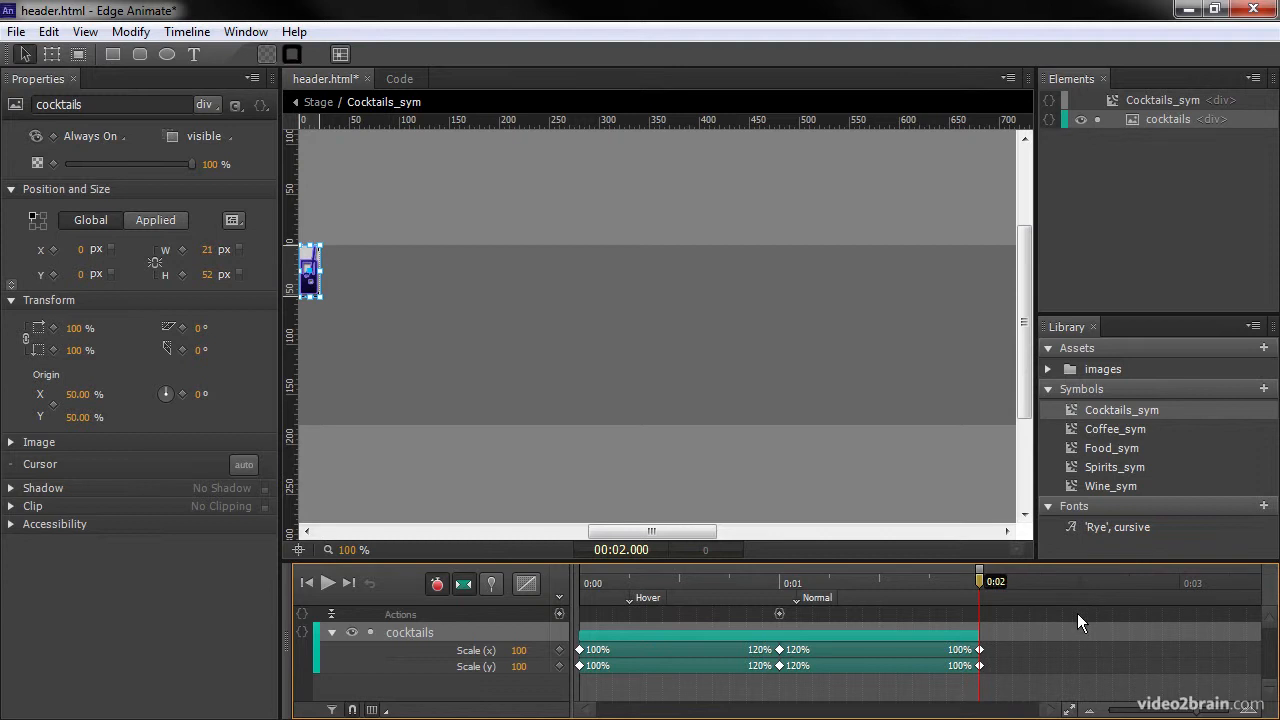
Step: Open the Coffee_sym symbol for editing and insert timeline labels Hover at 0:00 and Normal at 0:00.750
double_click(1071, 427)
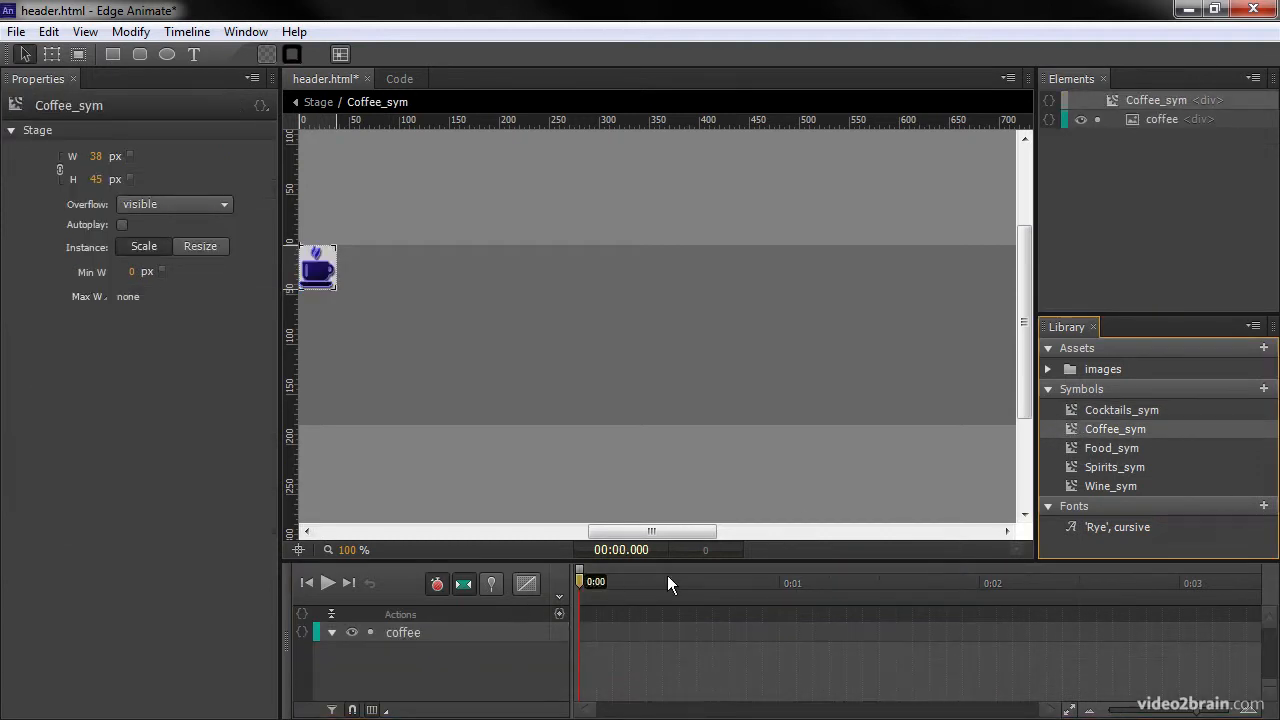
key(ctrl+l)
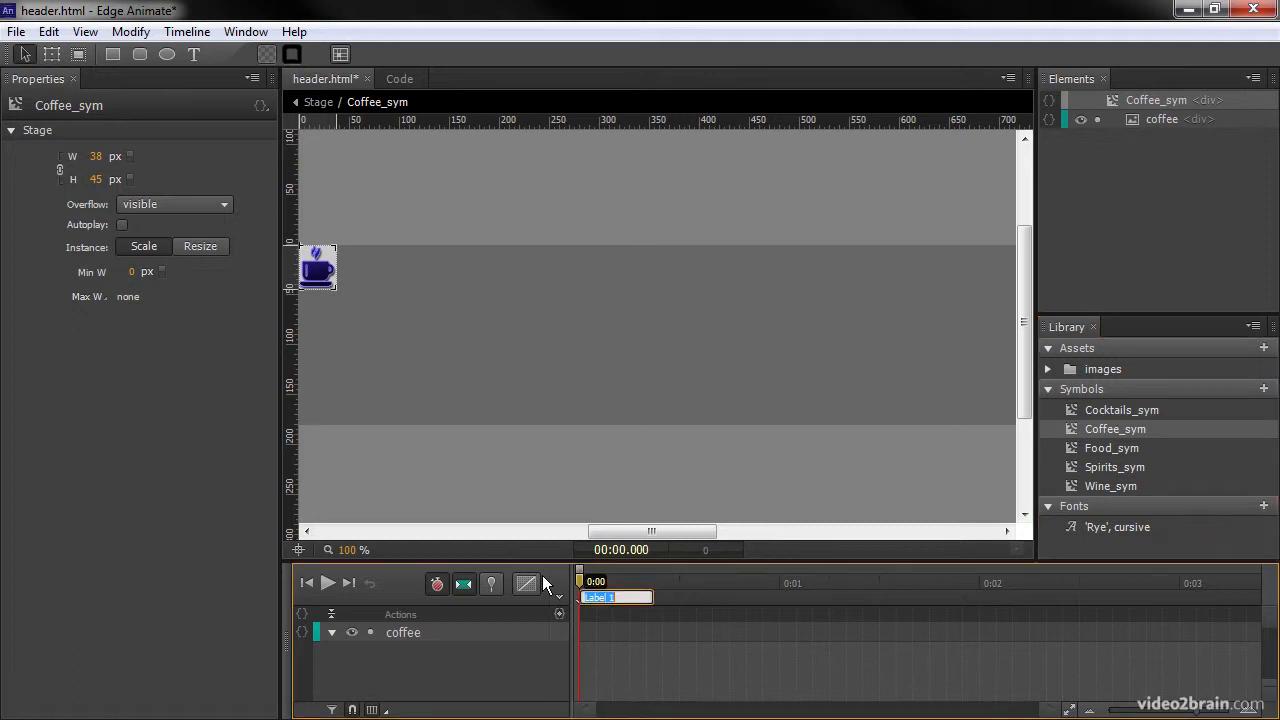
text(Hover)
click(729, 581)
key(ctrl+l)
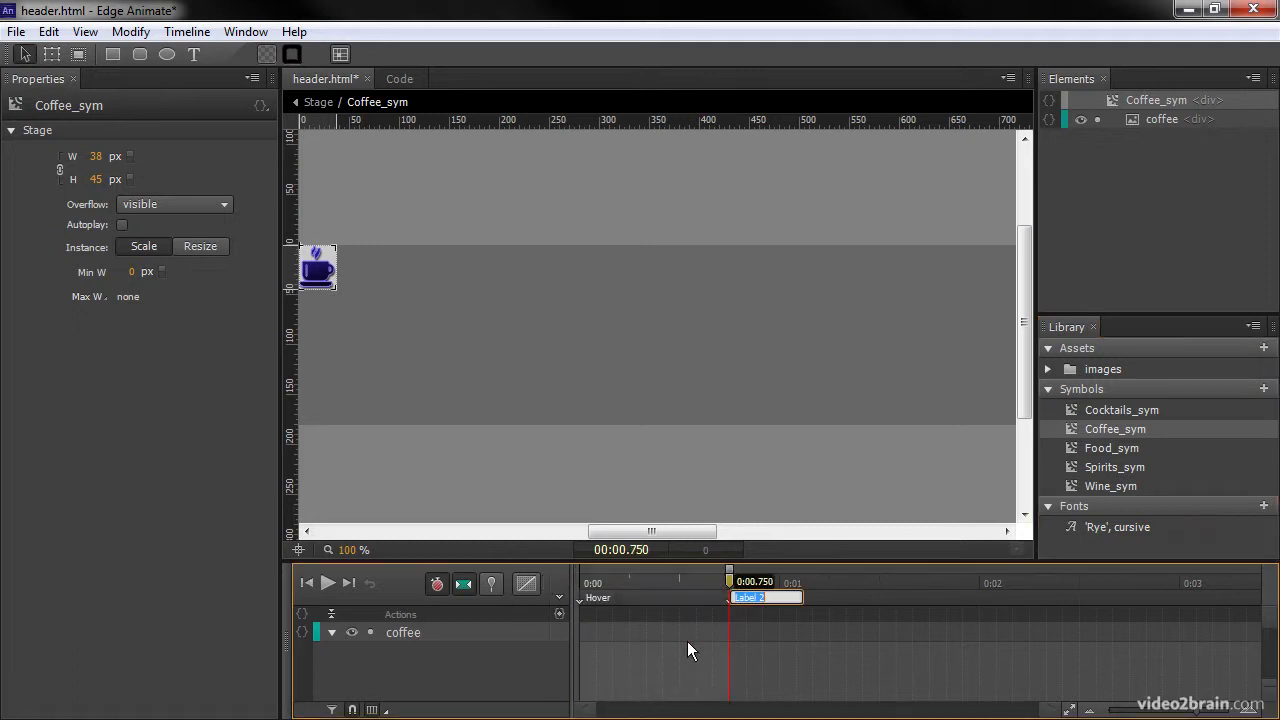
text(Normal)
key(Return)
Step: Move the coffee timeline's Hover label to 0:00.250 and its Normal label to 0:01.083
drag(746, 597, 795, 603)
drag(597, 600, 648, 600)
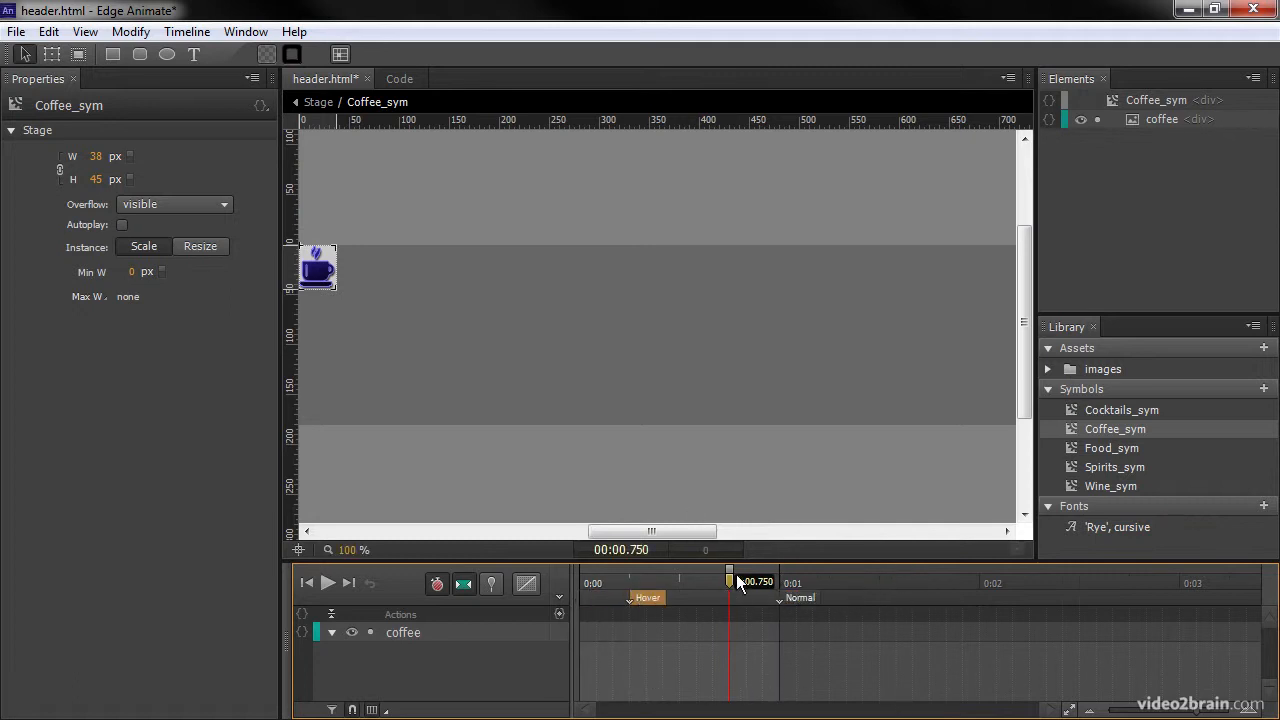
drag(794, 598, 818, 600)
Step: Add a timeline trigger with the Stop action at 0:01 in the Coffee_sym symbol
drag(729, 585, 781, 588)
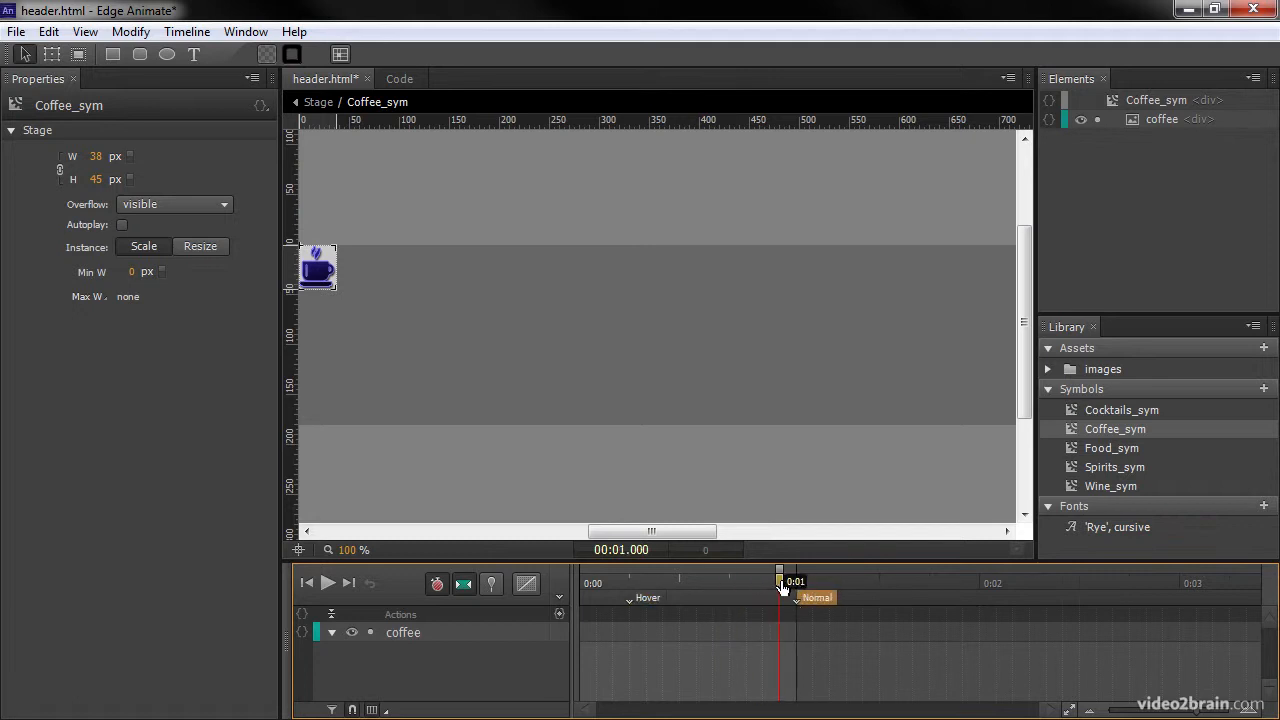
click(559, 614)
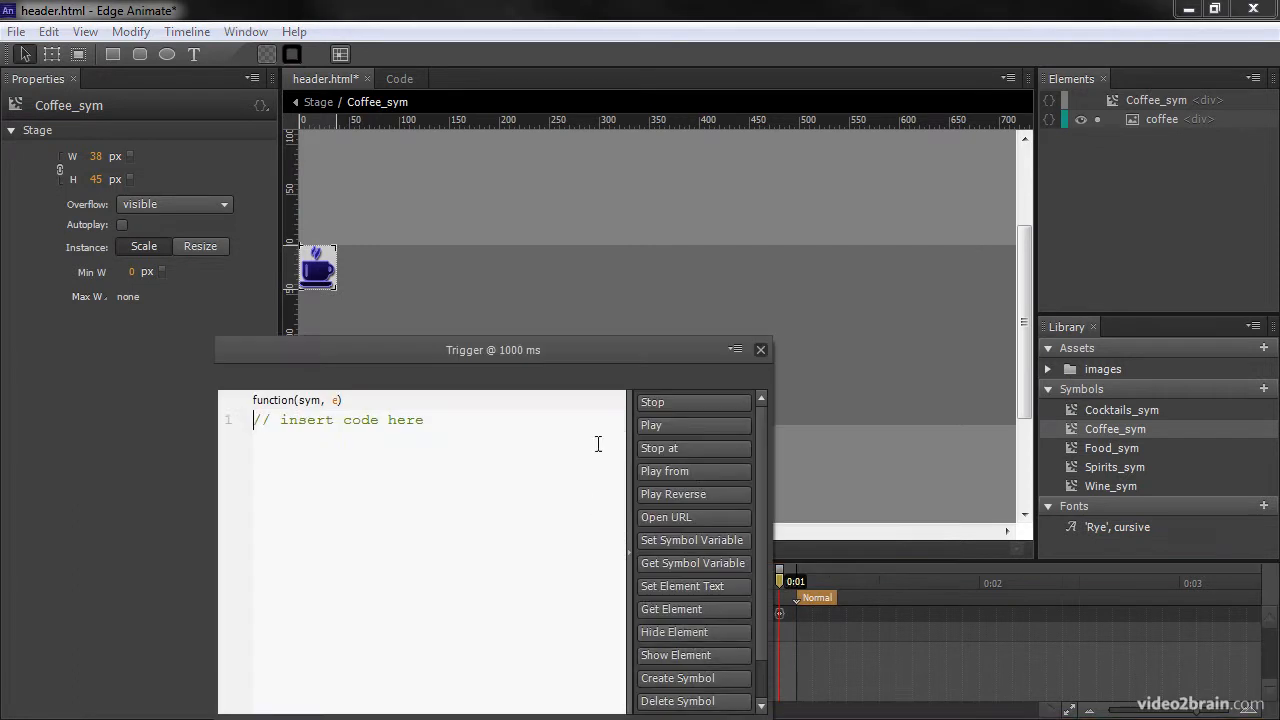
click(660, 402)
click(785, 344)
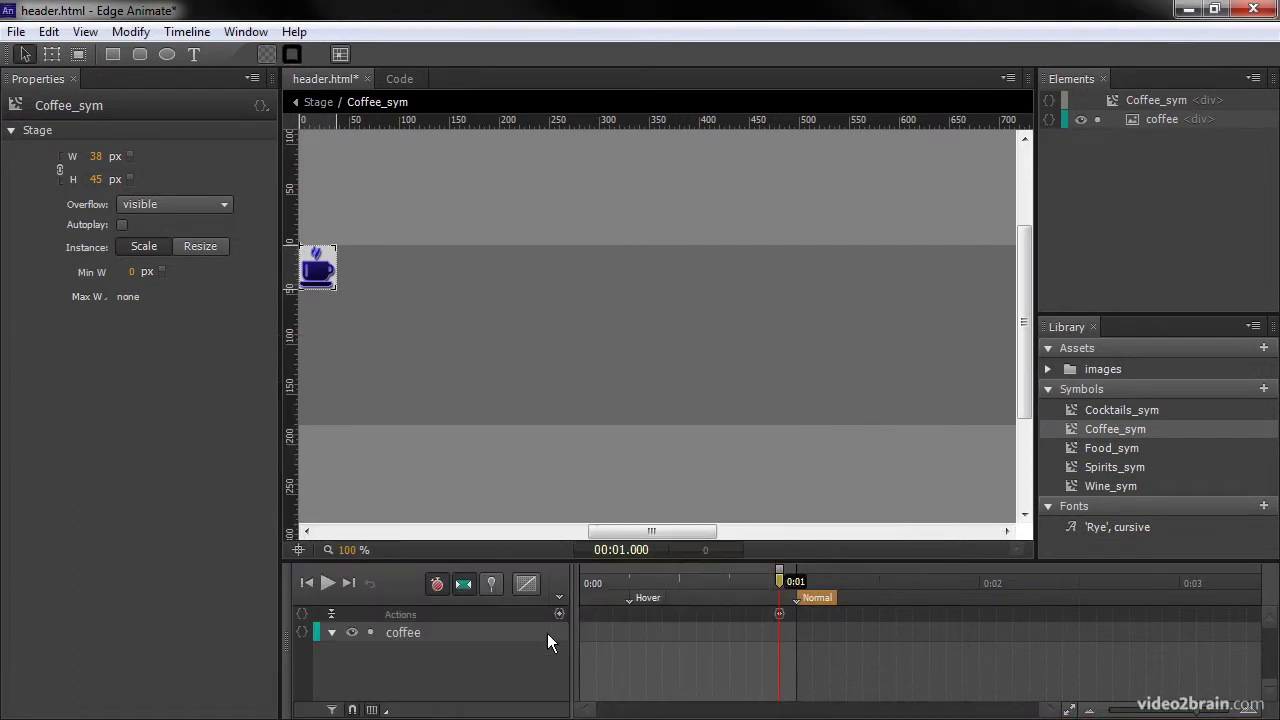
Step: Animate the coffee image to 120% scale at 0:01, with the timeline pin set at 0:00
double_click(780, 582)
drag(781, 572, 550, 575)
mouse_move(780, 582)
mouse_down()
mouse_move(617, 580)
mouse_move(780, 583)
mouse_up()
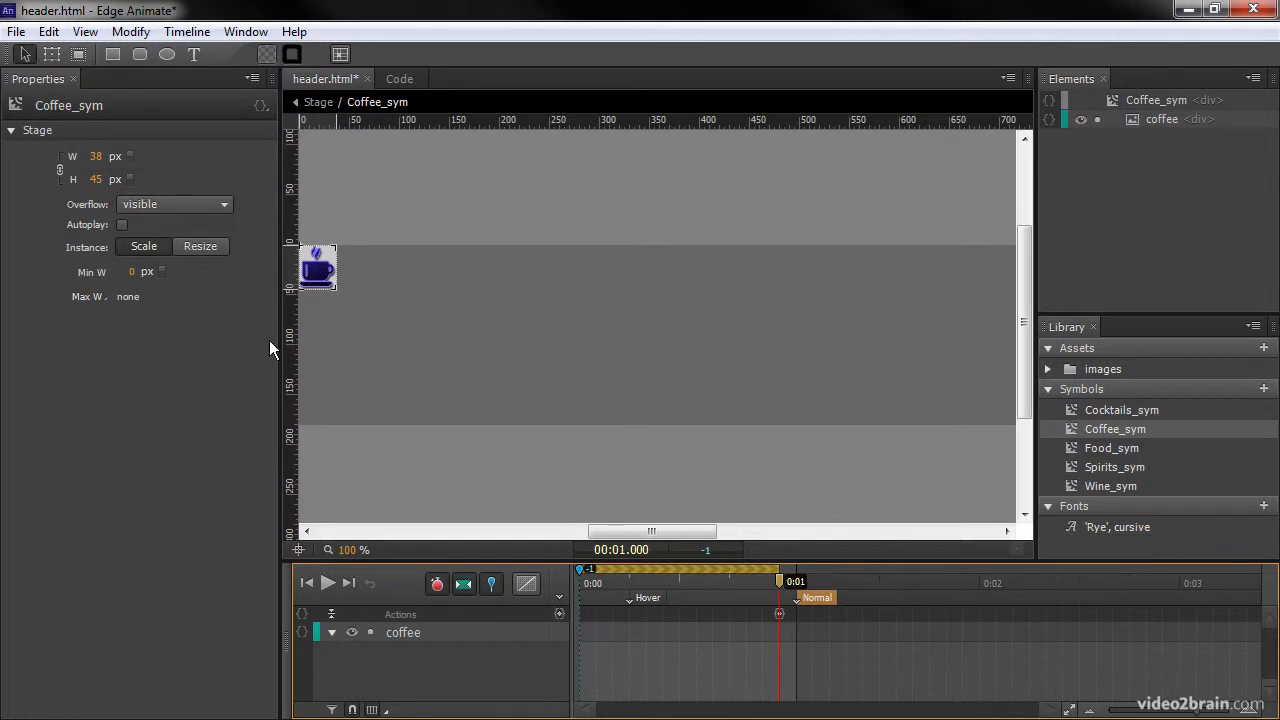
click(318, 267)
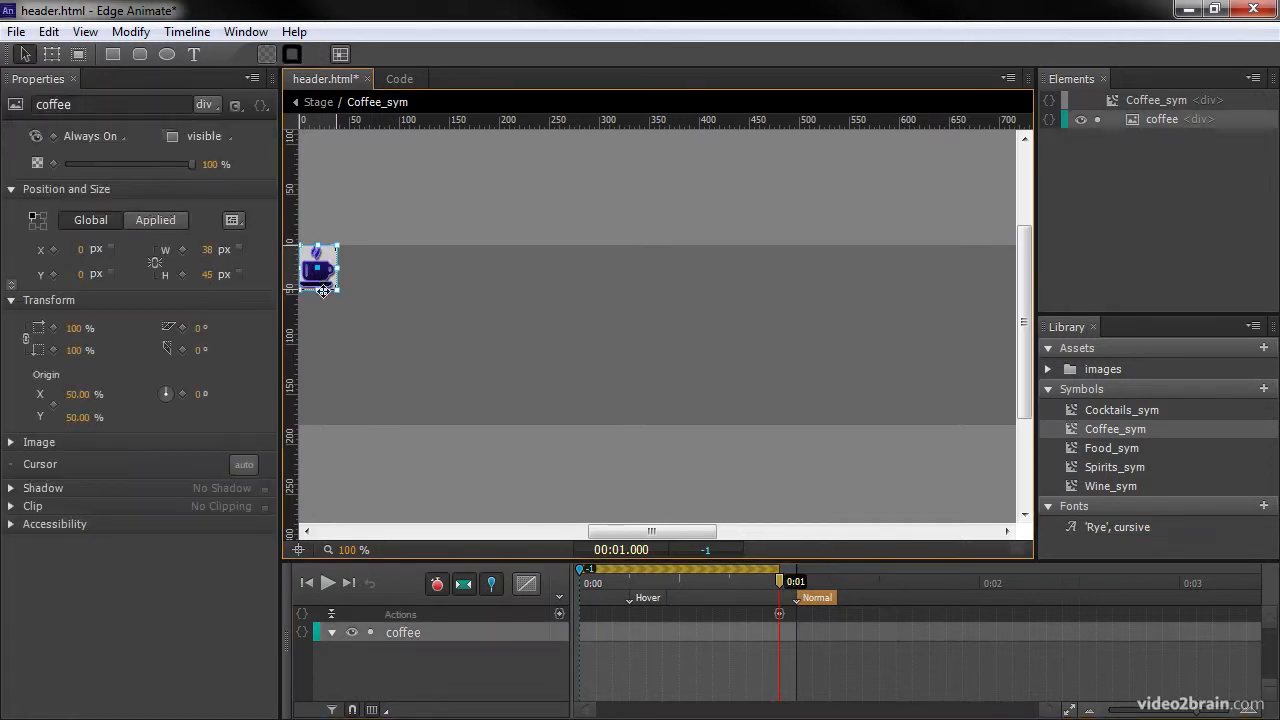
click(80, 328)
text(12)
key(Return)
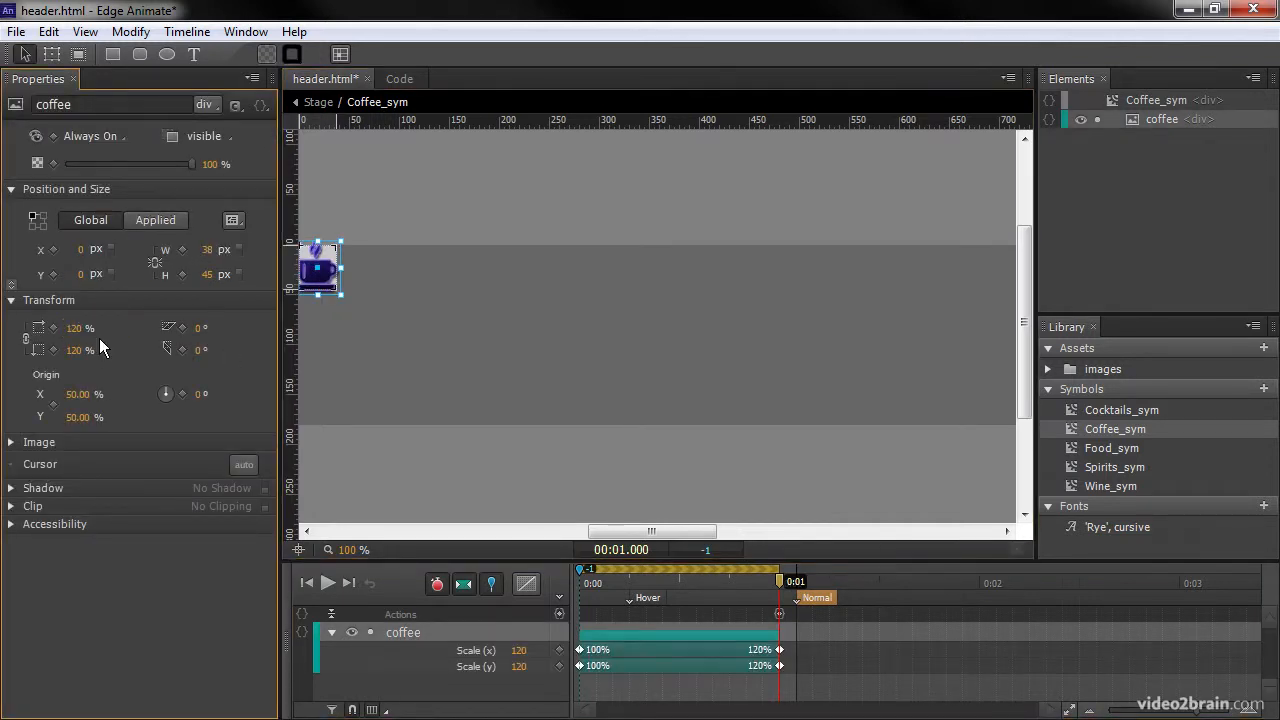
Step: Animate the coffee image back to 100% scale from the pin at 0:01 to 0:02
drag(704, 573, 901, 575)
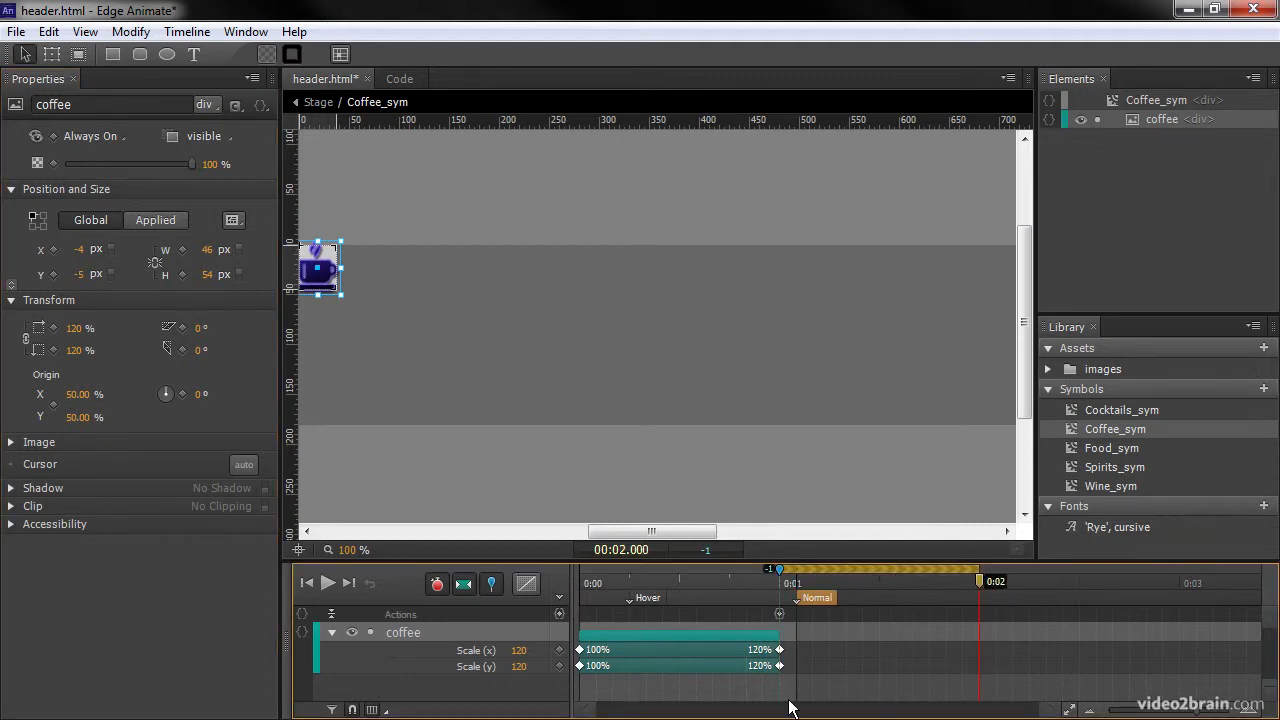
click(78, 350)
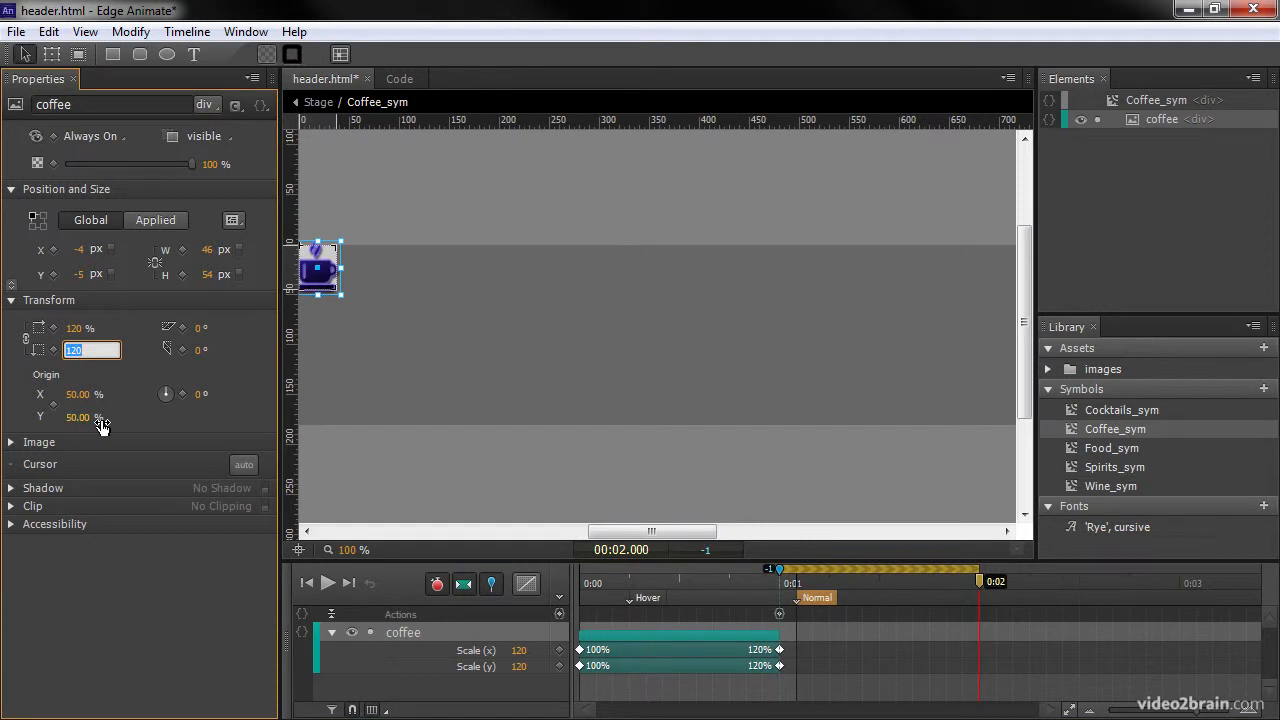
text(100)
key(Return)
drag(980, 579, 1023, 592)
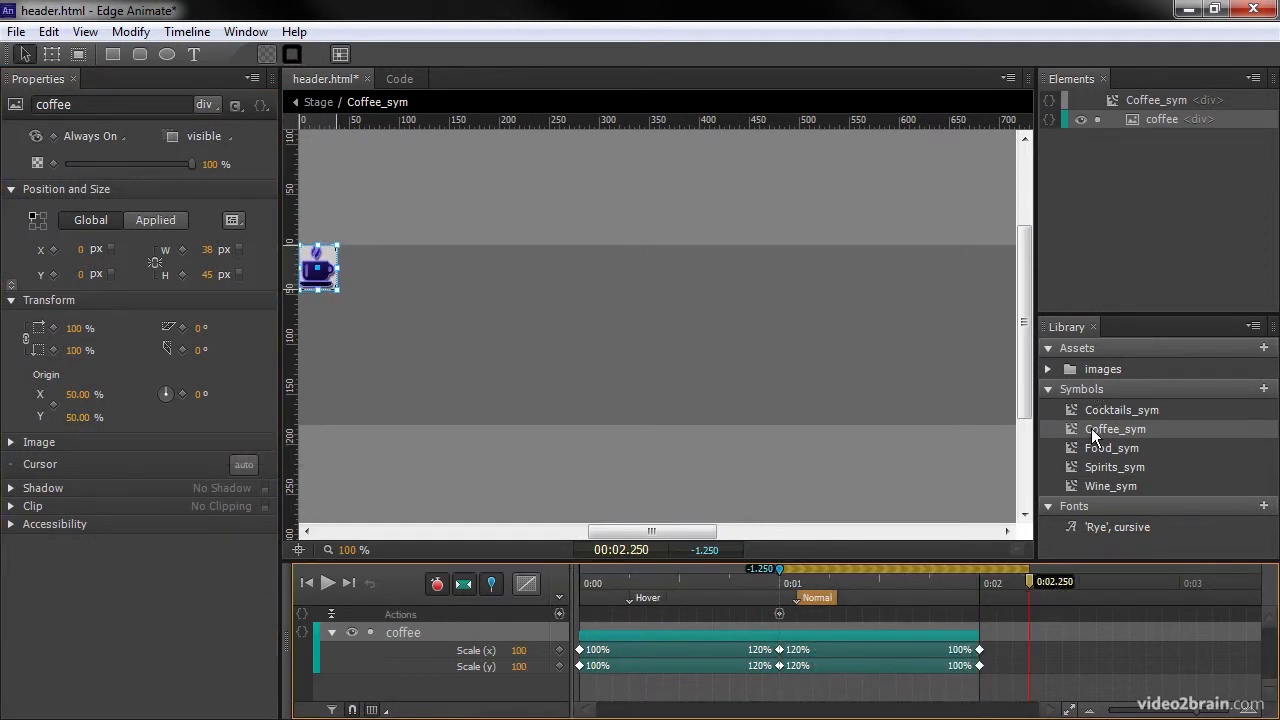
Step: Open the Food_sym symbol and add a Hover label at 0:00 and a Normal label at 0:00.583 on its timeline
double_click(1073, 446)
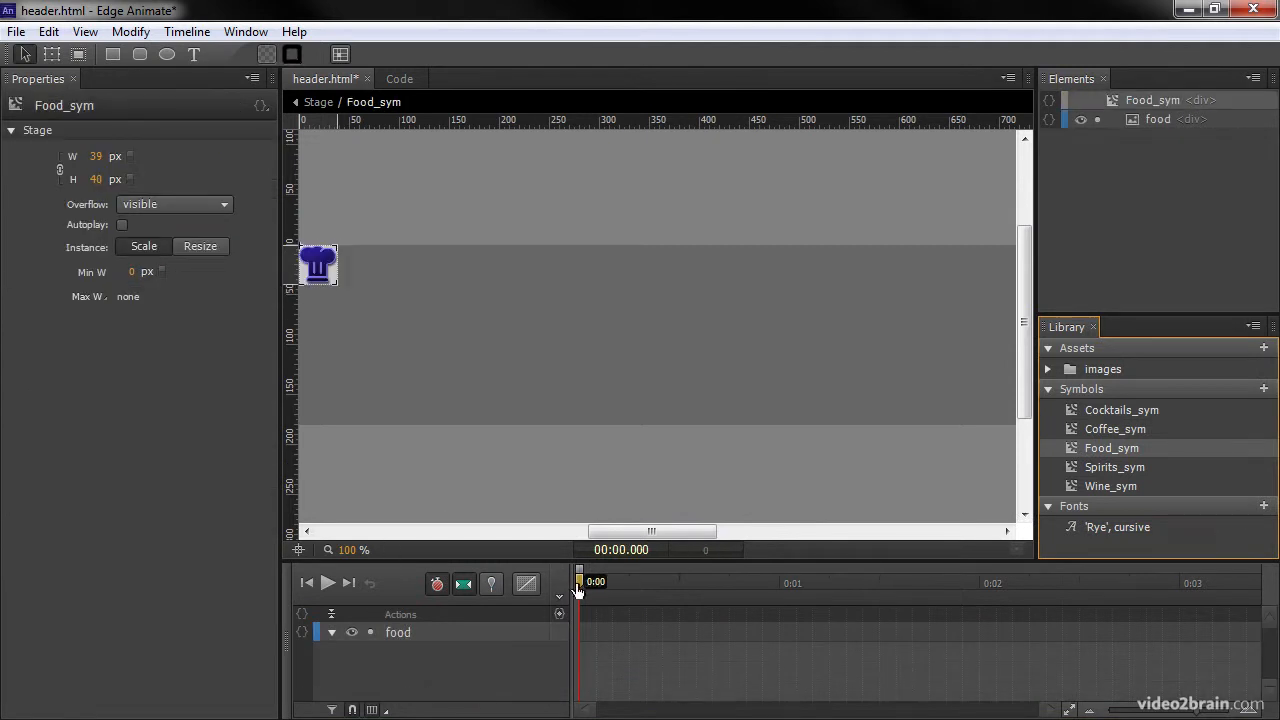
key(ctrl+l)
text(Hover)
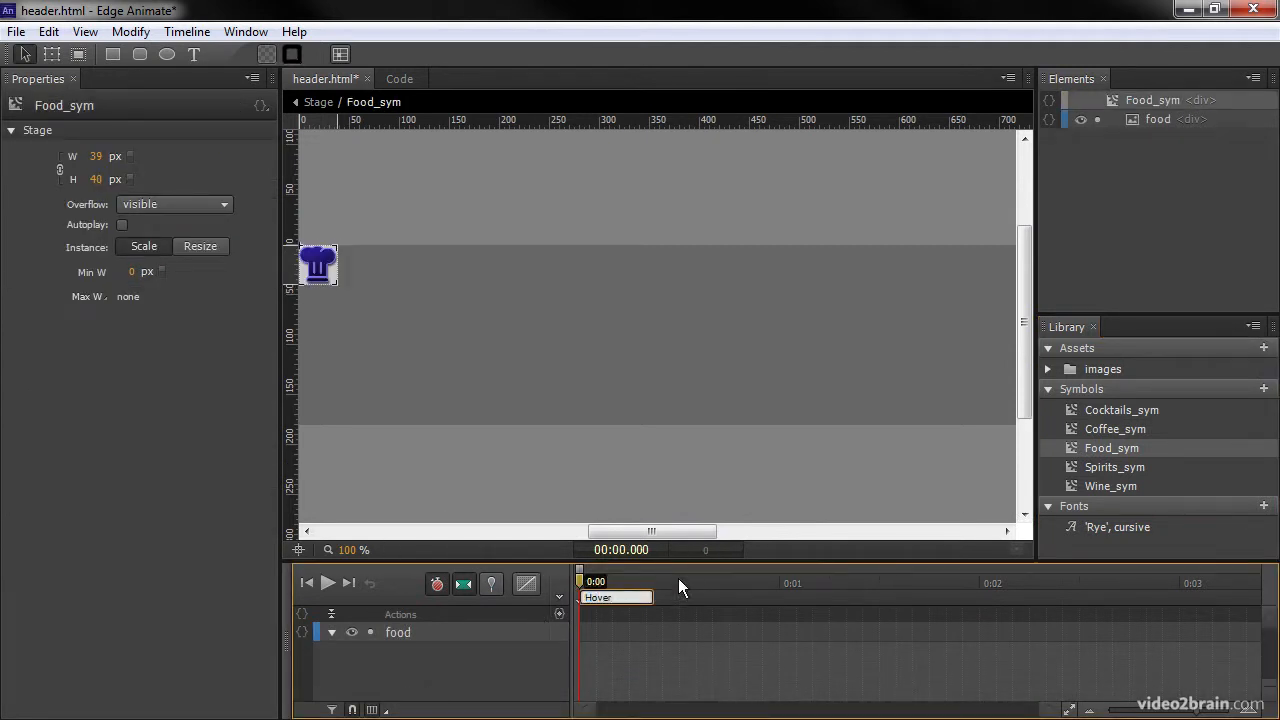
click(697, 581)
key(ctrl+l)
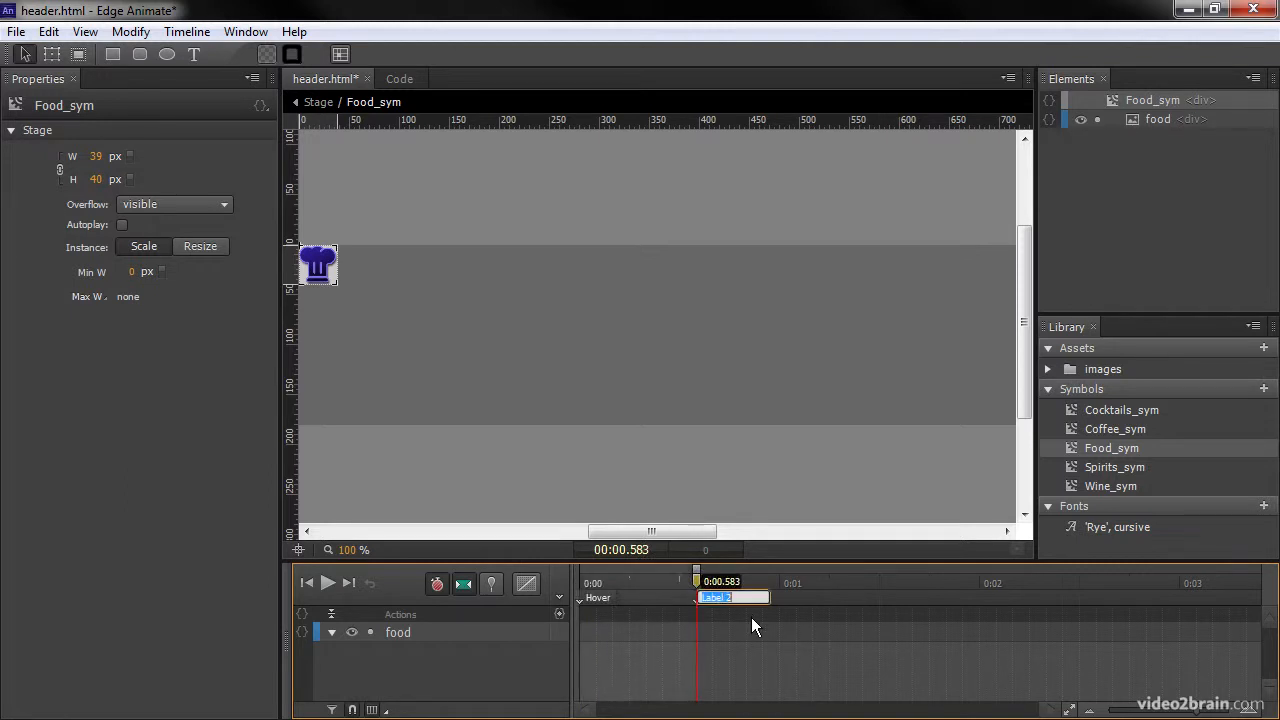
text(Normal)
Step: Move the food timeline's Normal label to 0:01.083 and its Hover label to 0:00.250
click(660, 583)
drag(708, 597, 808, 601)
drag(598, 597, 780, 583)
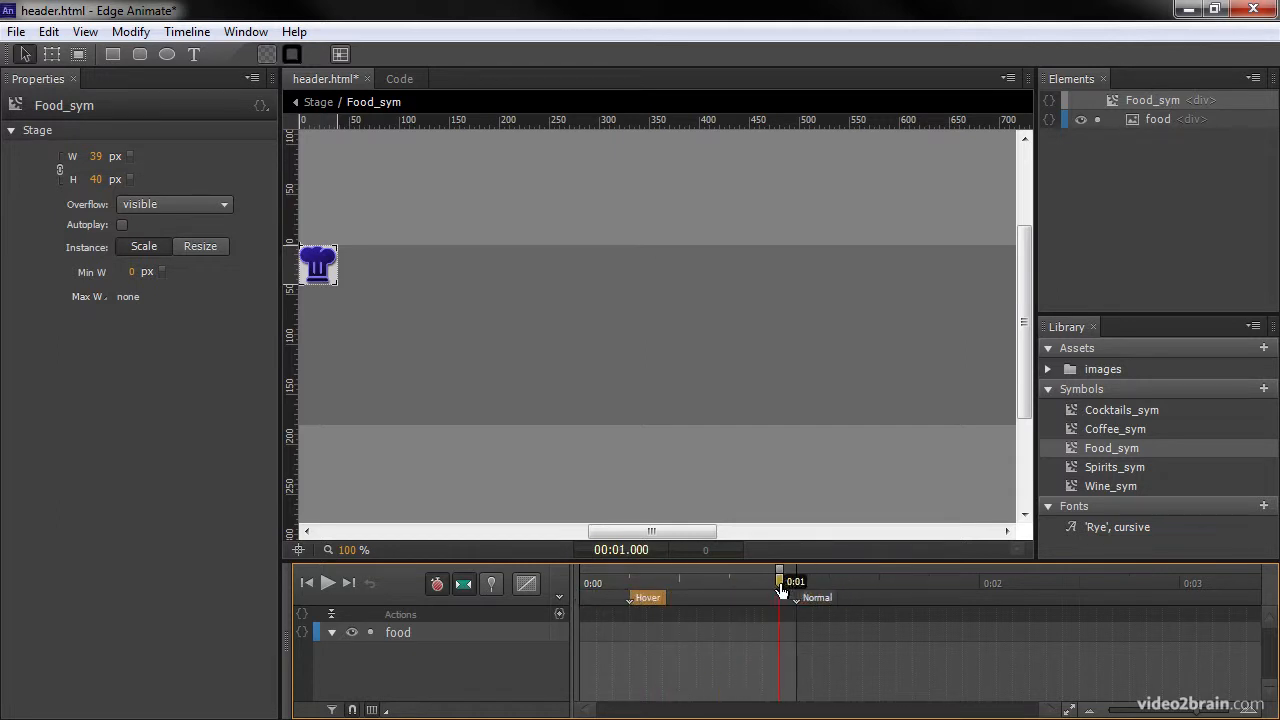
Step: Add a timeline trigger with the Stop action at 0:01 in the Food_sym symbol
click(559, 612)
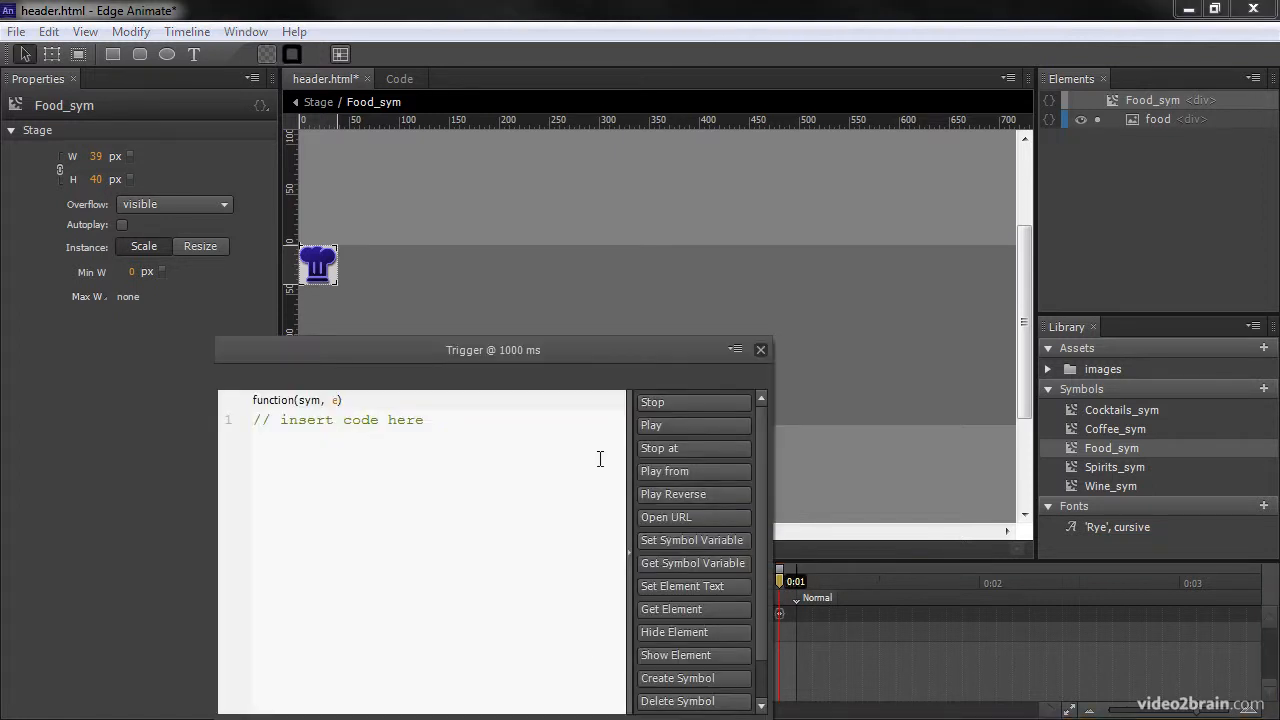
click(688, 402)
click(761, 350)
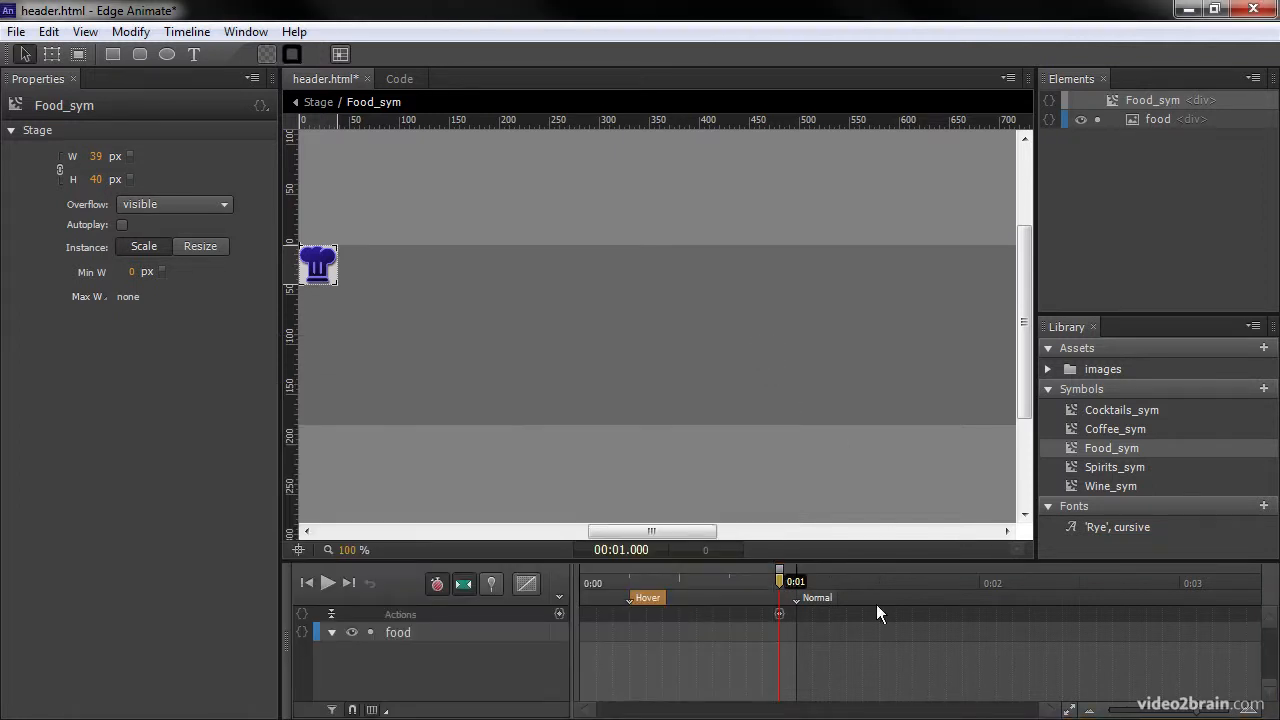
Step: Animate the food image to 120% scale at 0:01, with the timeline pin set at 0:00
double_click(779, 580)
drag(778, 569, 543, 567)
mouse_move(780, 585)
mouse_down()
mouse_move(750, 582)
mouse_move(779, 584)
mouse_up()
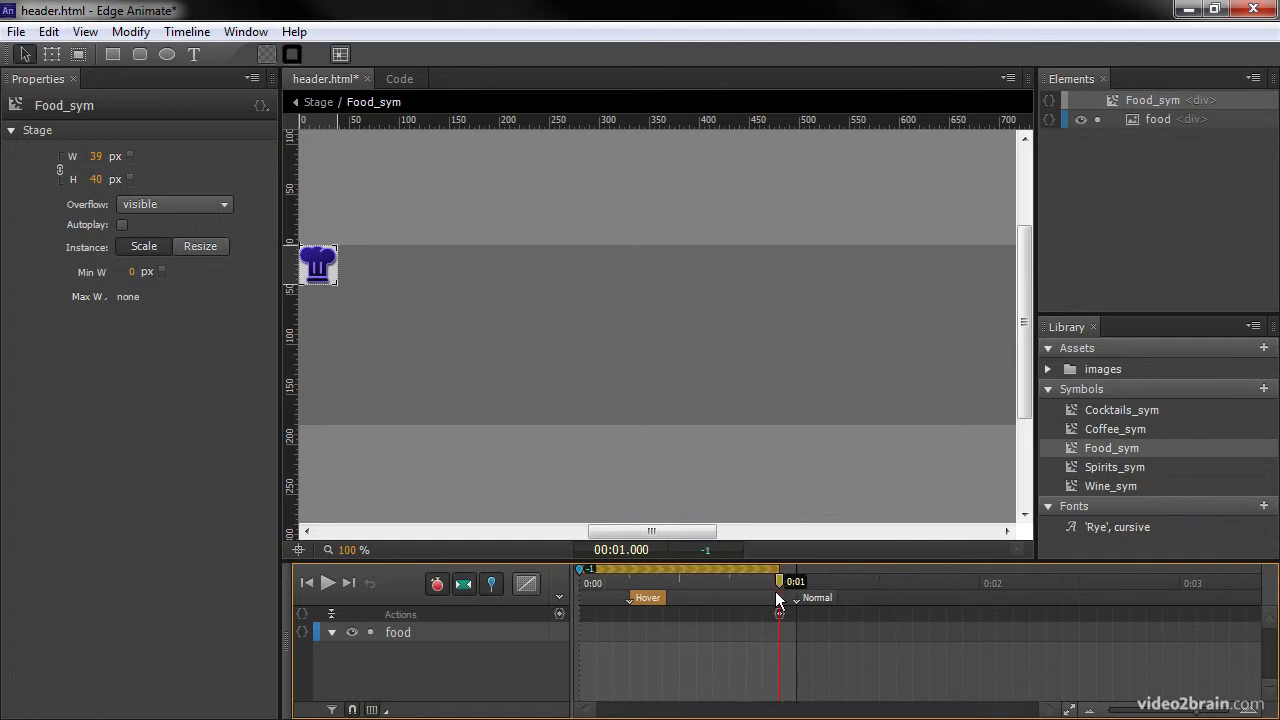
click(318, 262)
click(76, 350)
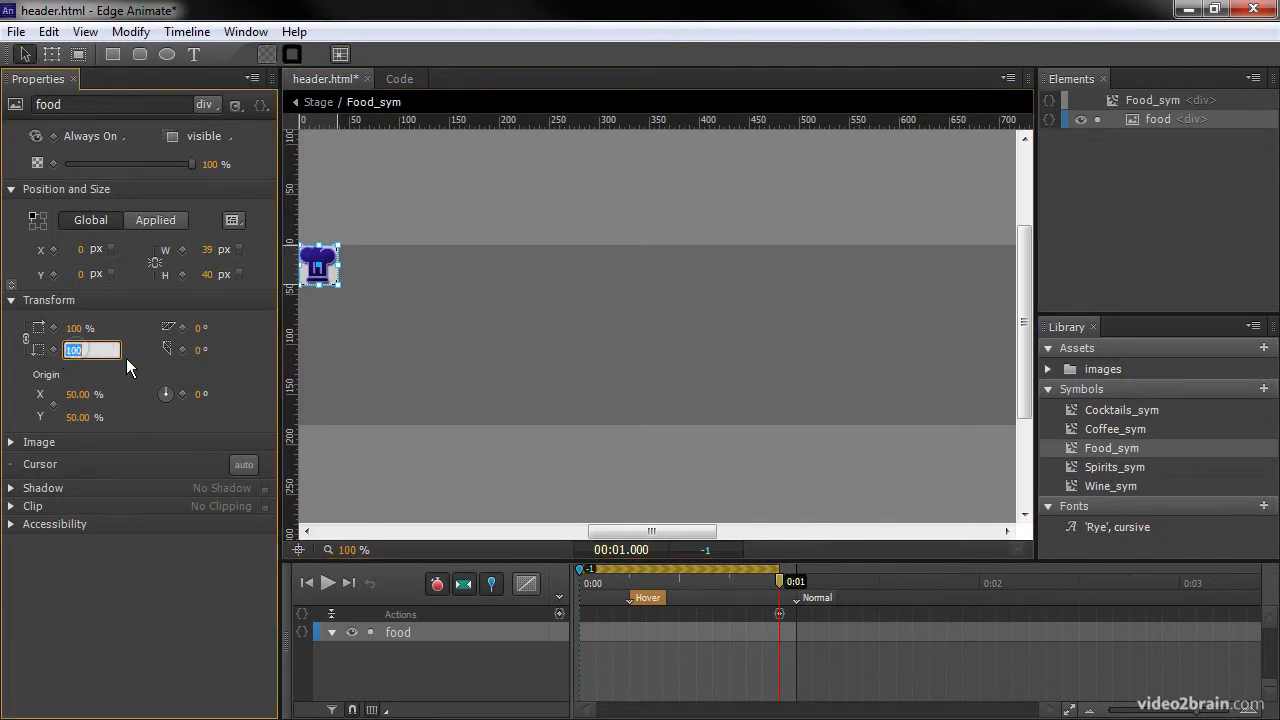
text(120)
key(Return)
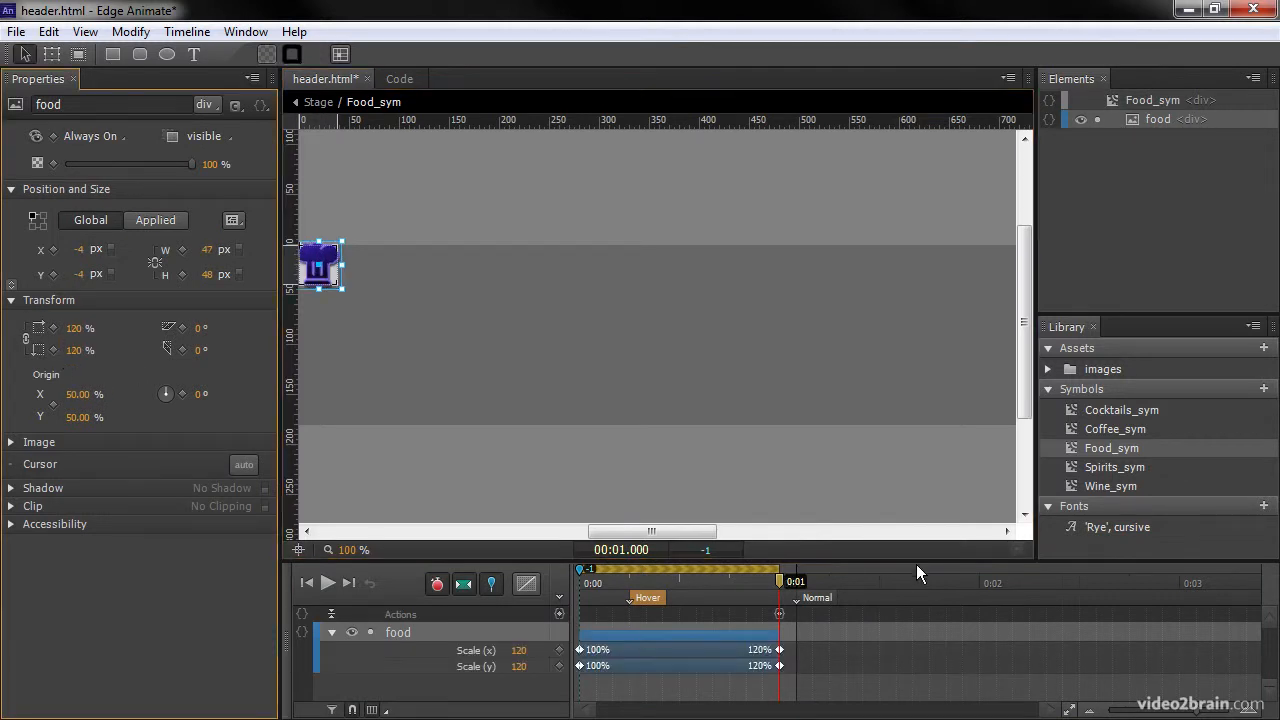
Step: Animate the food image back to 100% scale from the pin at 0:01 to 0:02
drag(709, 577, 906, 577)
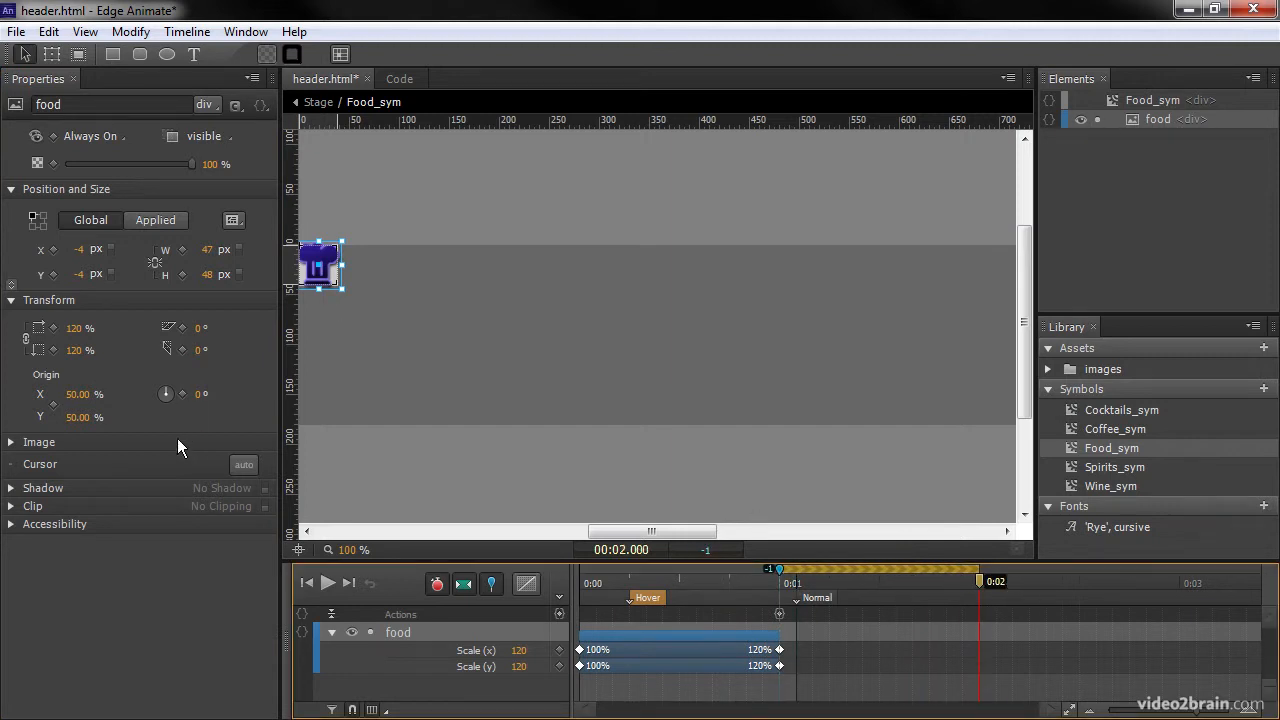
click(84, 330)
text(100)
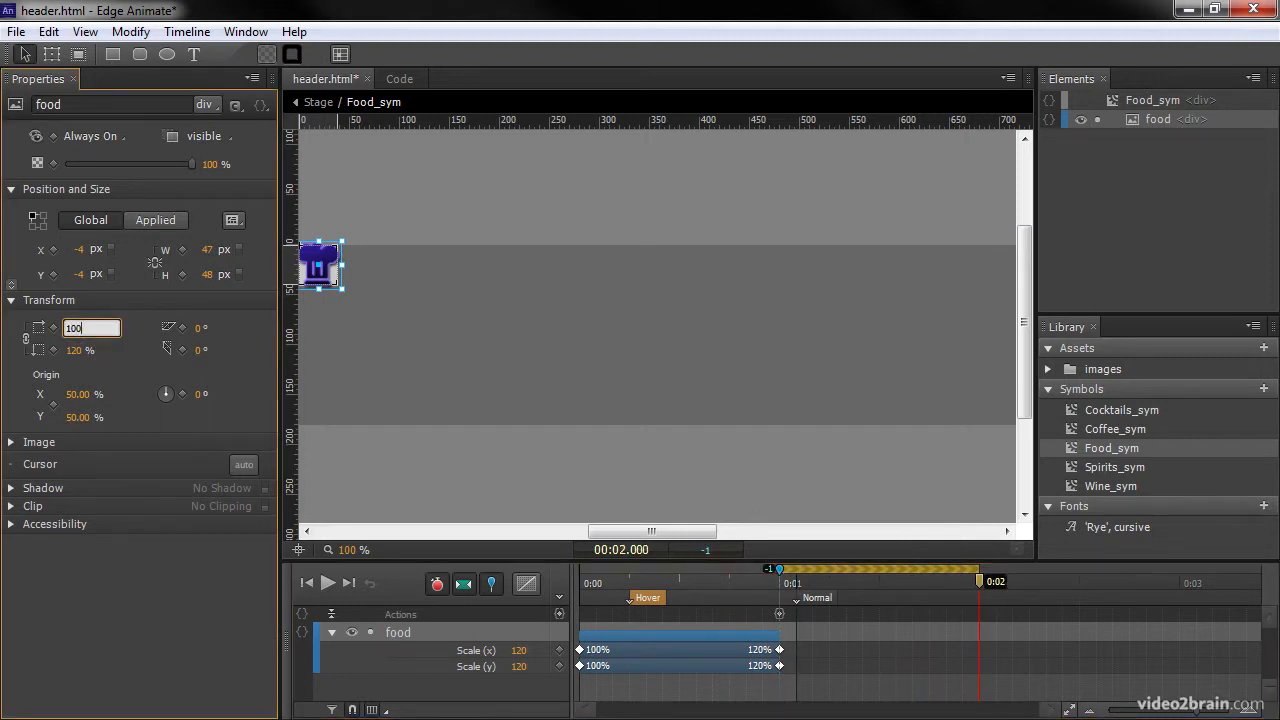
key(Return)
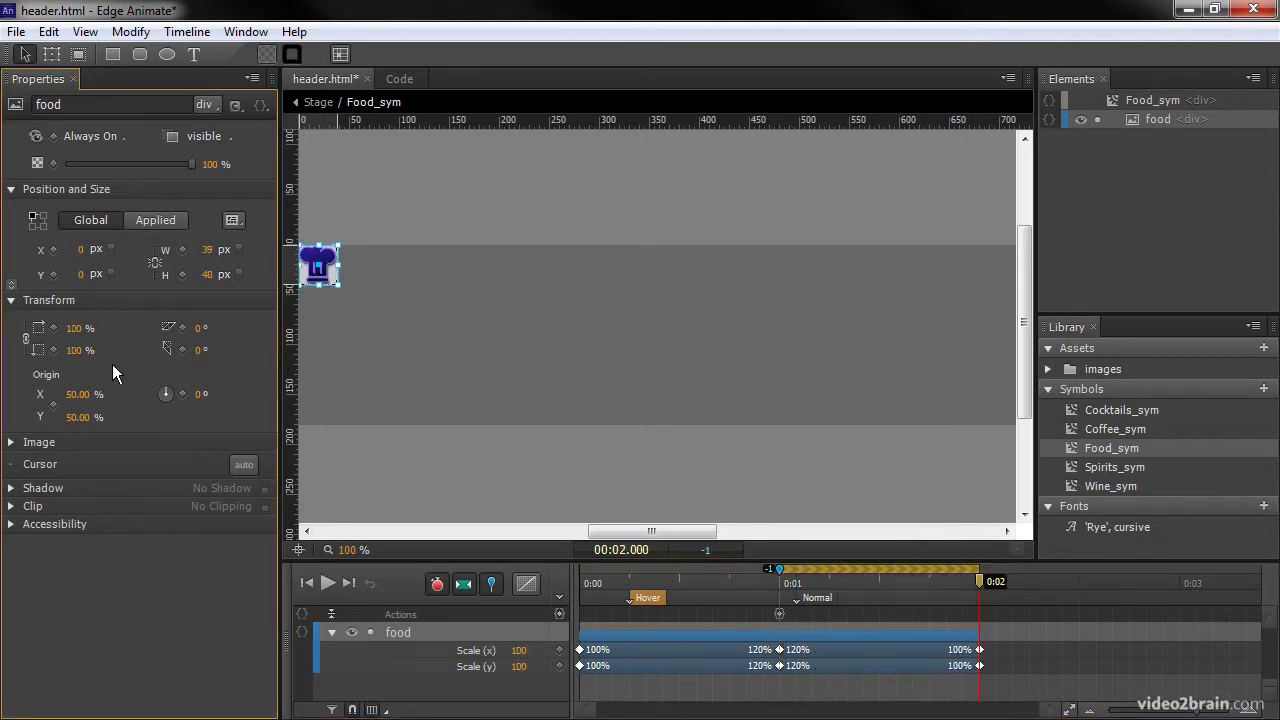
Step: Open the Spirits_sym symbol and add a Hover label at 0:00 on its timeline
click(1070, 469)
double_click(1070, 469)
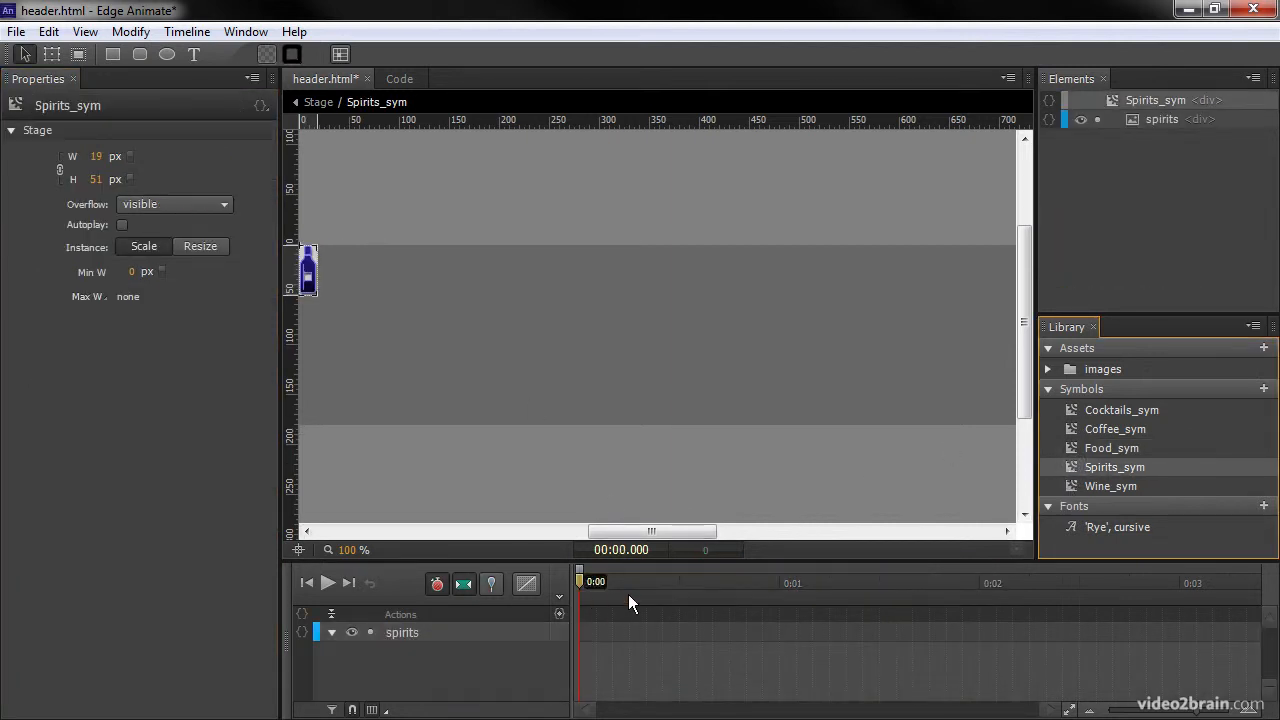
click(598, 574)
key(ctrl+l)
text(Hover)
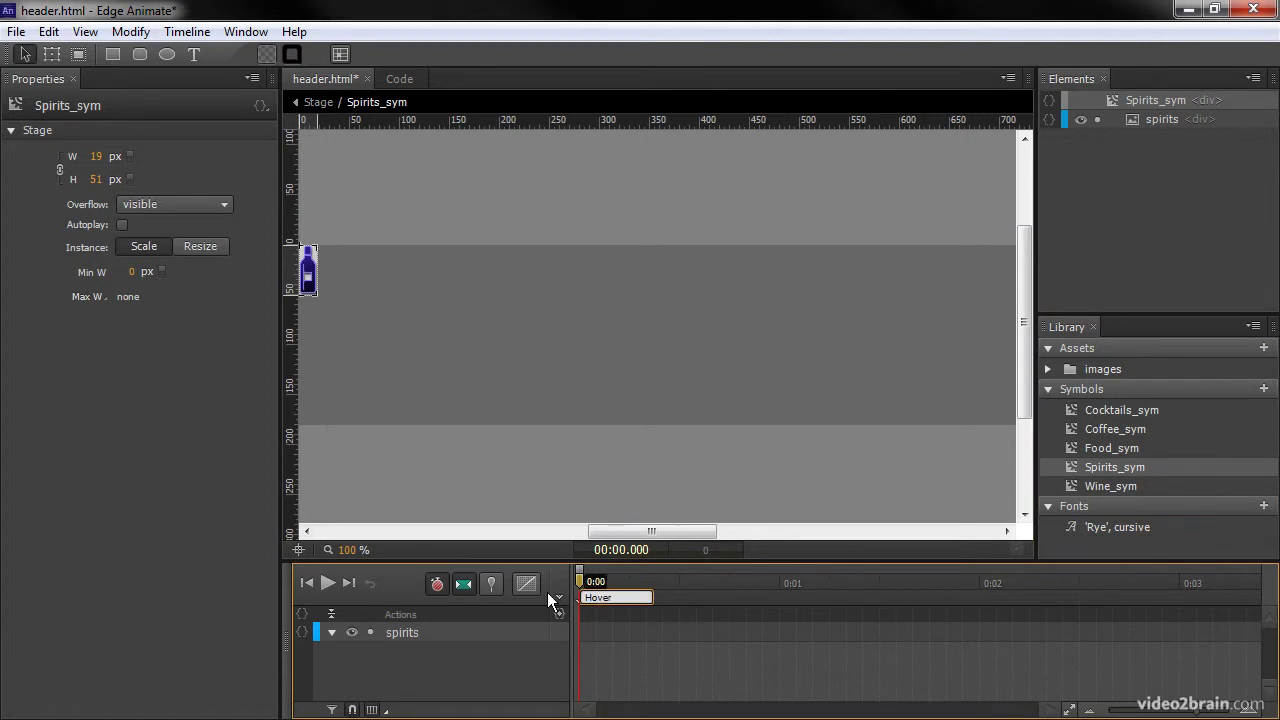
drag(581, 580, 647, 582)
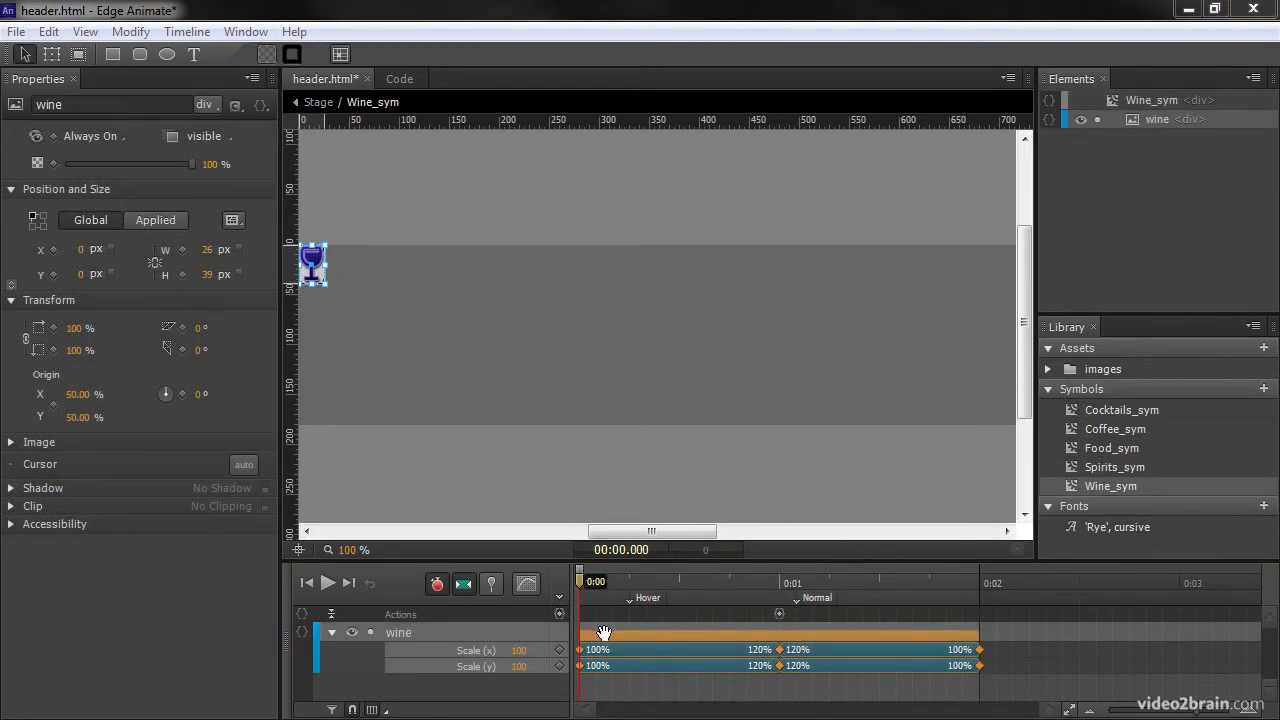
Step: Check the easing set on the wine image's scale transitions and play back the Wine_sym animation
click(527, 583)
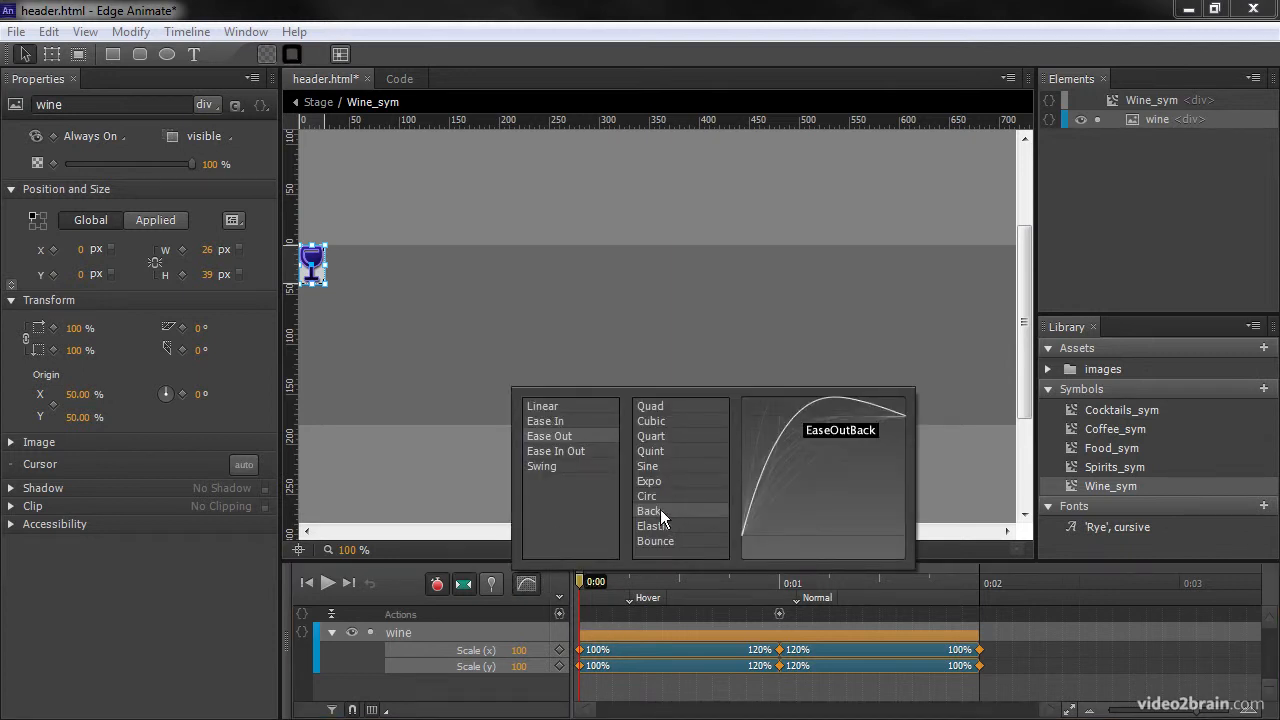
click(229, 617)
key(space)
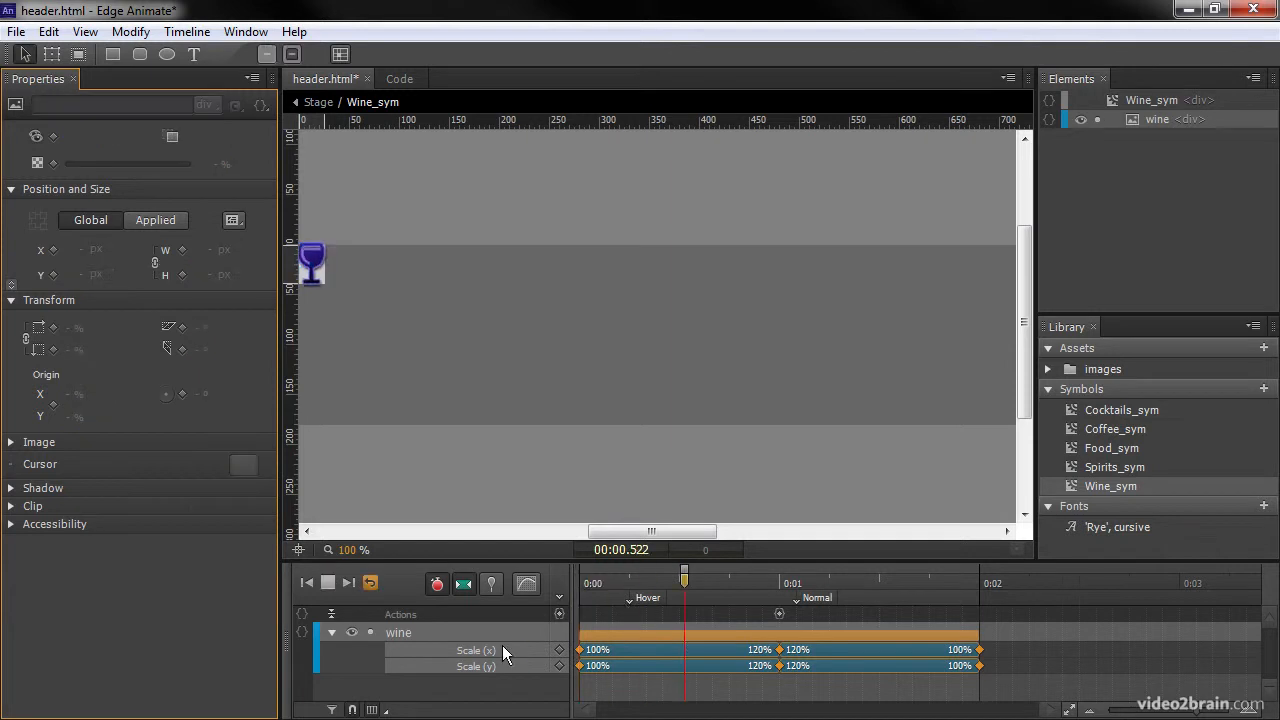
click(517, 630)
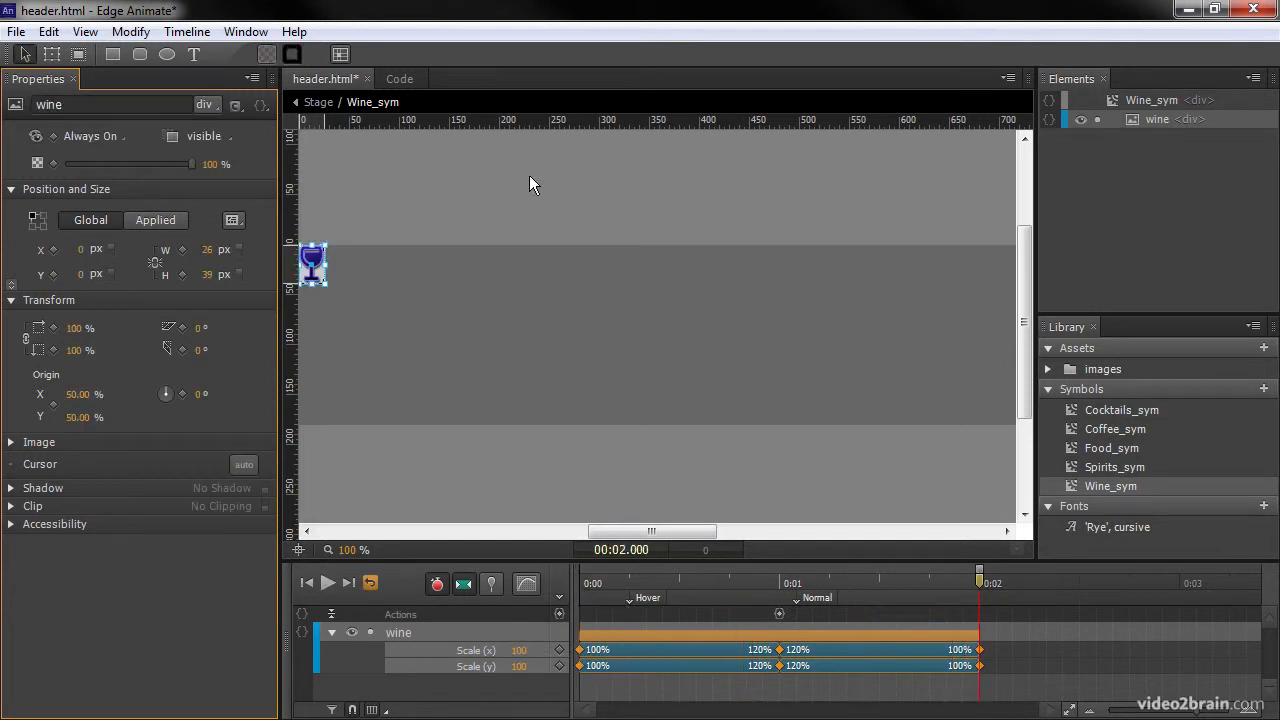
Step: Return to the Stage, add a mouseover action to Coffee_sym and clear its default code
click(318, 102)
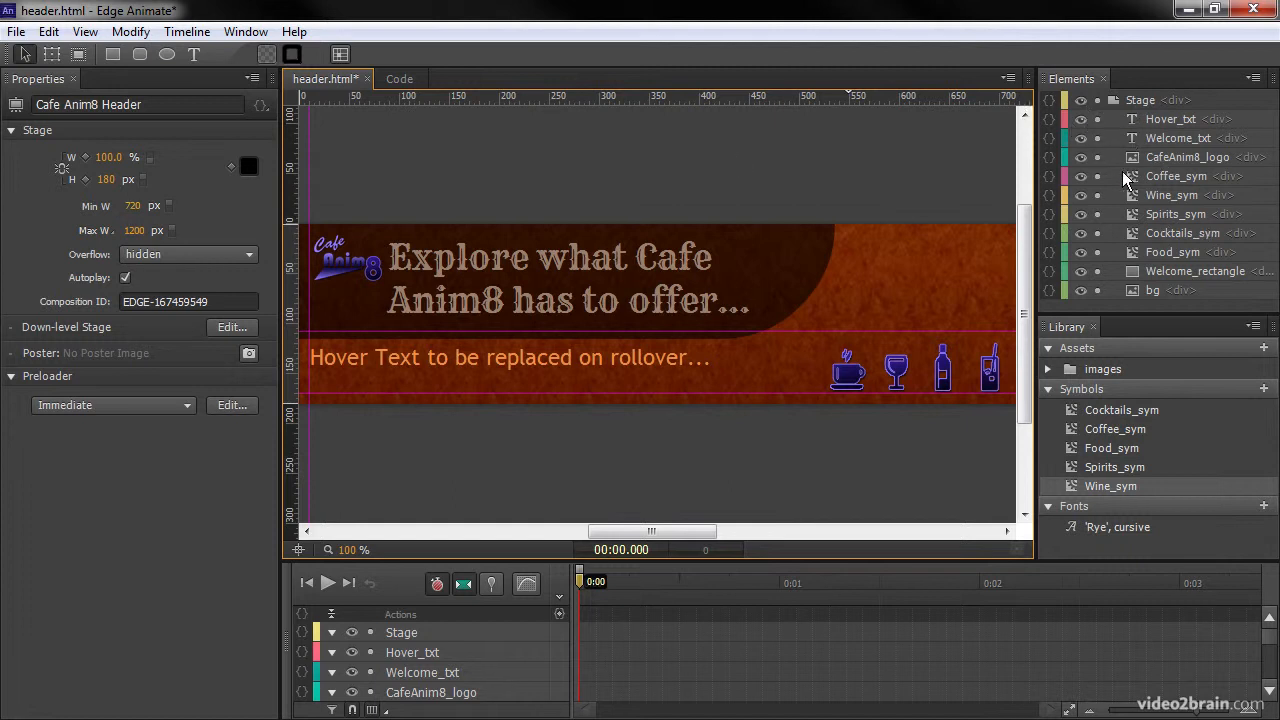
click(1050, 176)
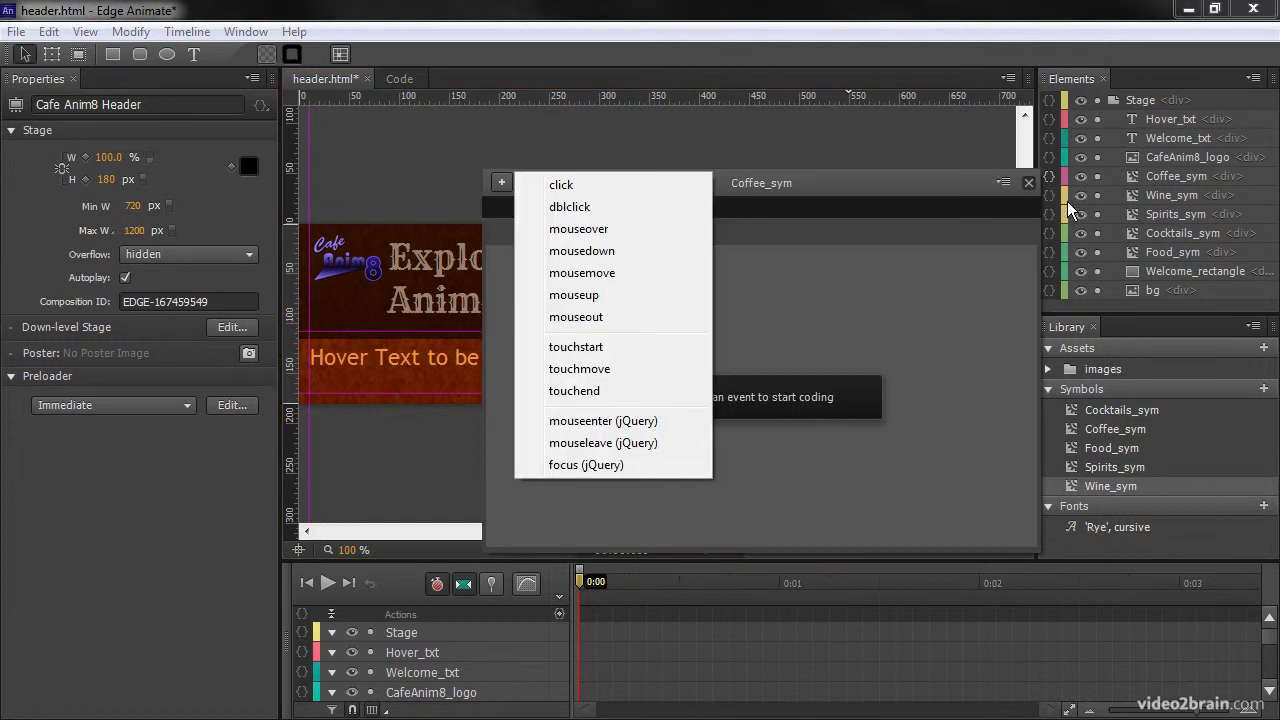
click(590, 229)
click(624, 323)
key(ctrl+a)
key(BackSpace)
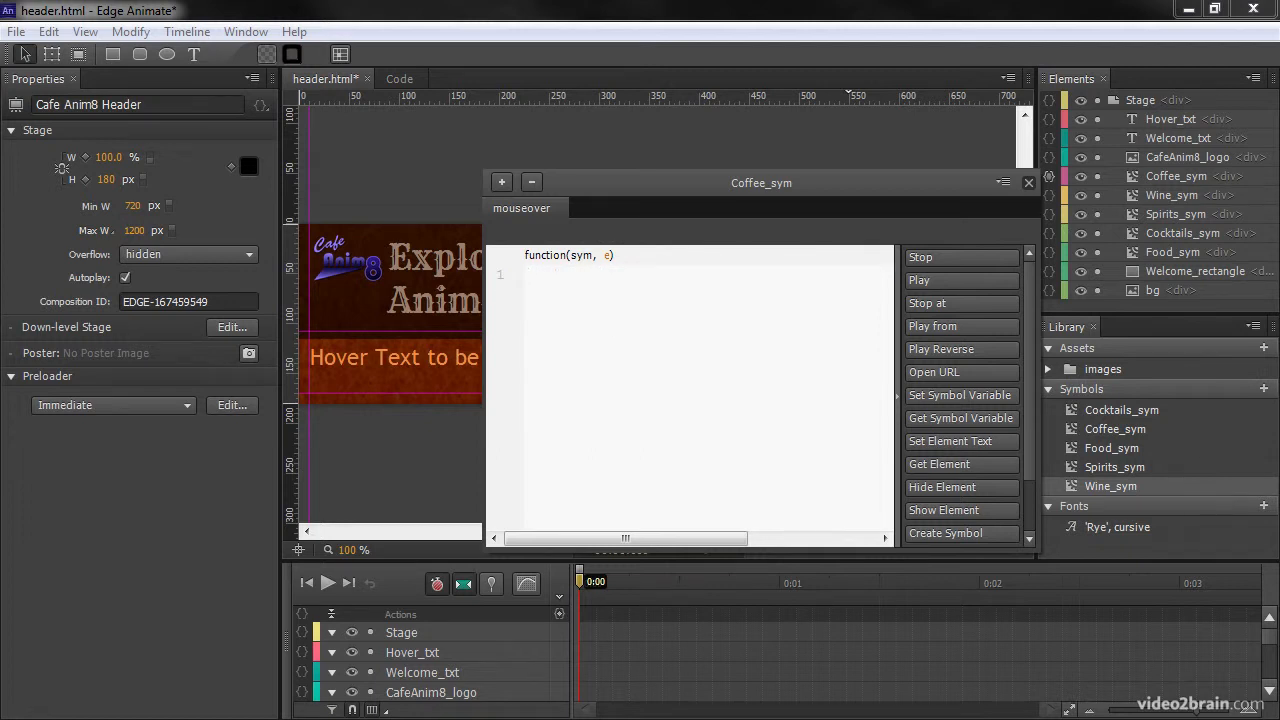
Step: Paste the prepared code that plays Cocktail_sym from "Normal" and empties the Hover_txt text into Coffee_sym's mouseover action
key(alt+Tab)
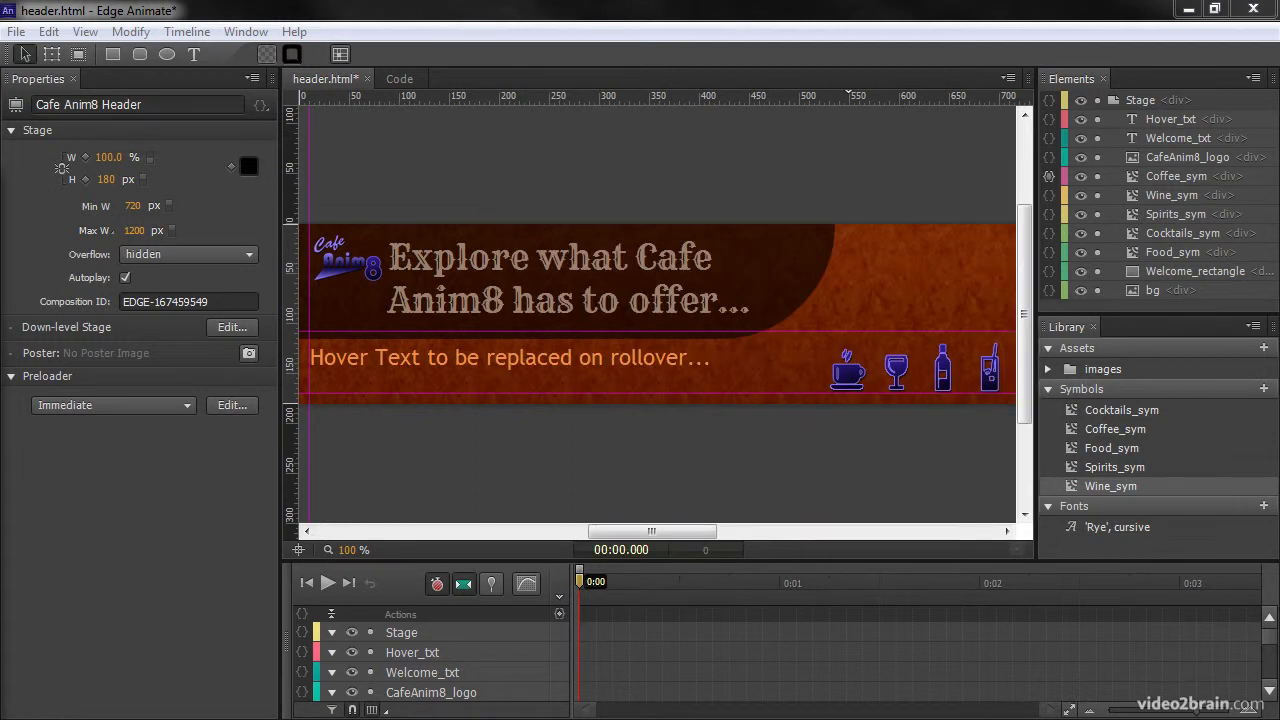
click(1048, 176)
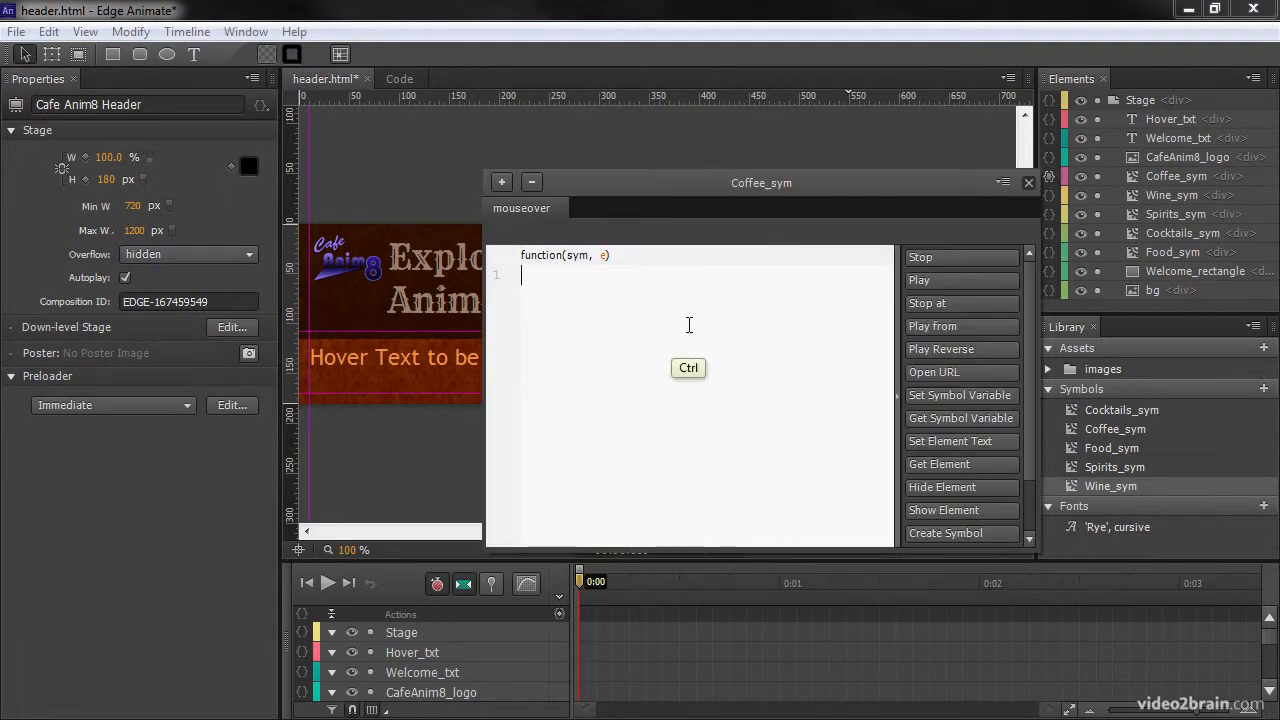
key(ctrl+v)
click(561, 294)
key(BackSpace)
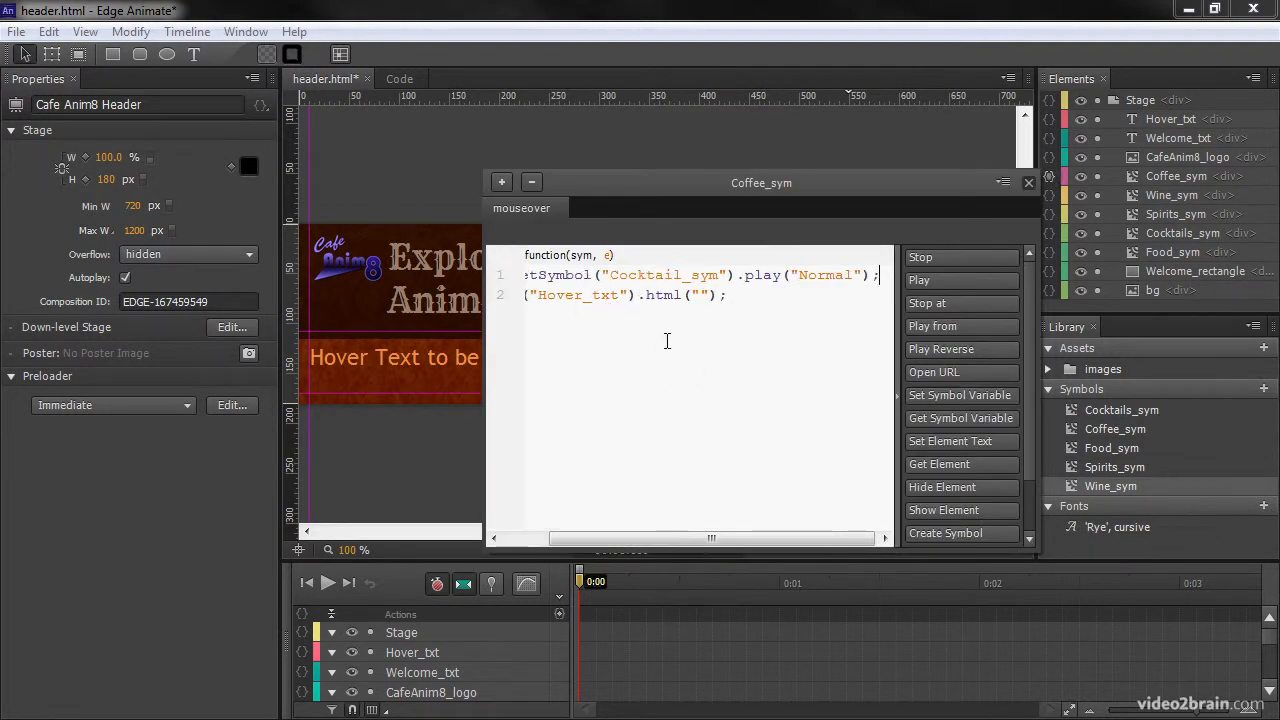
Step: Widen the Coffee_sym code editor and examine the getSymbol call, its symbol name and the play label, then close the editor
drag(651, 537, 477, 508)
drag(480, 424, 321, 425)
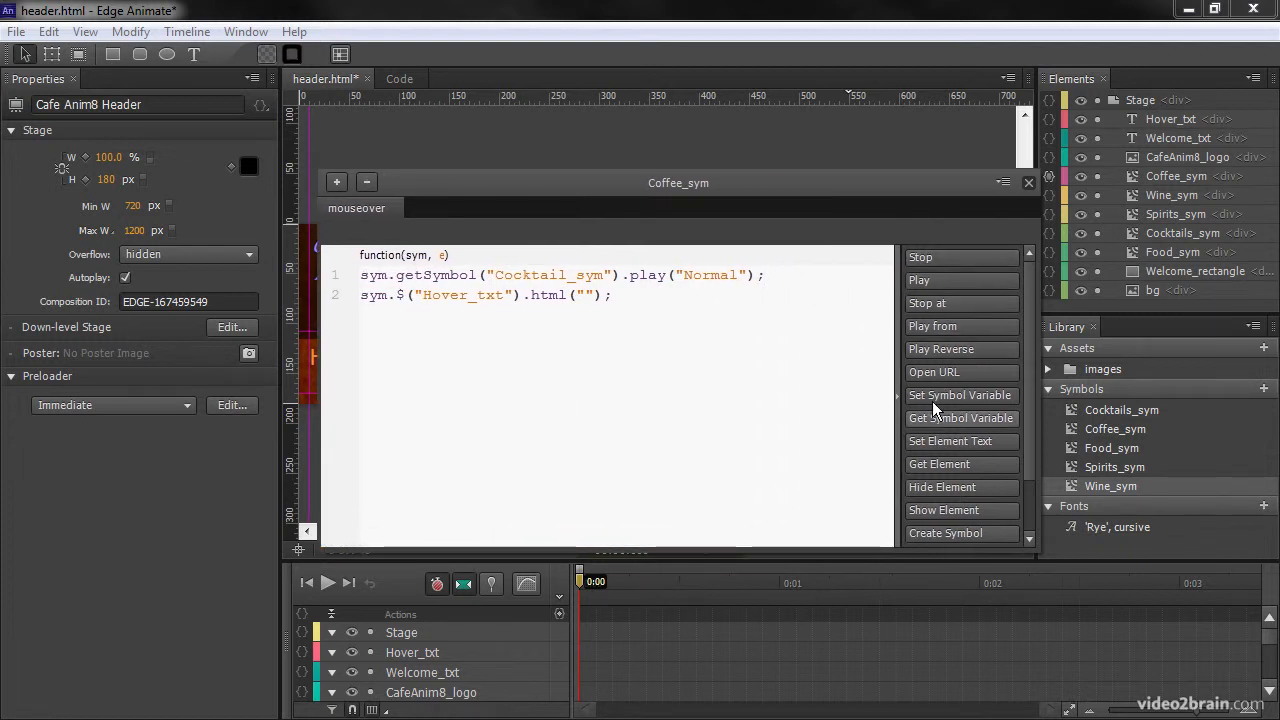
double_click(372, 276)
double_click(418, 276)
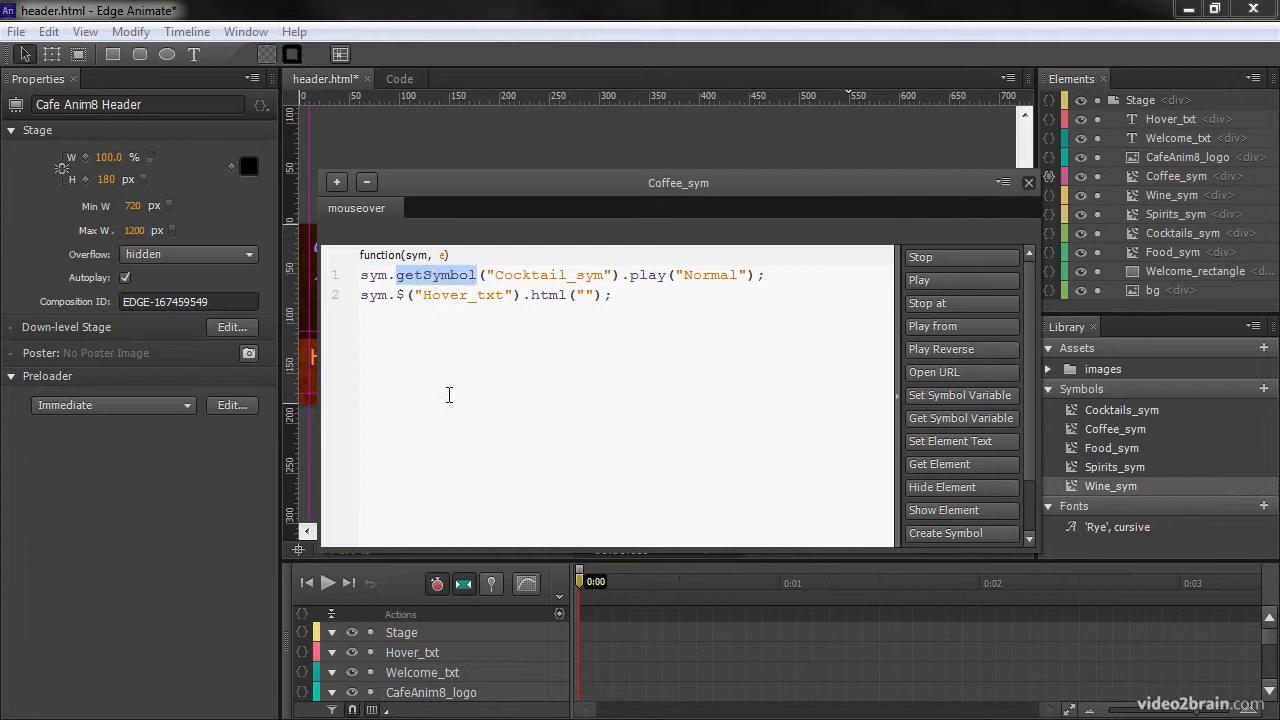
drag(494, 276, 604, 276)
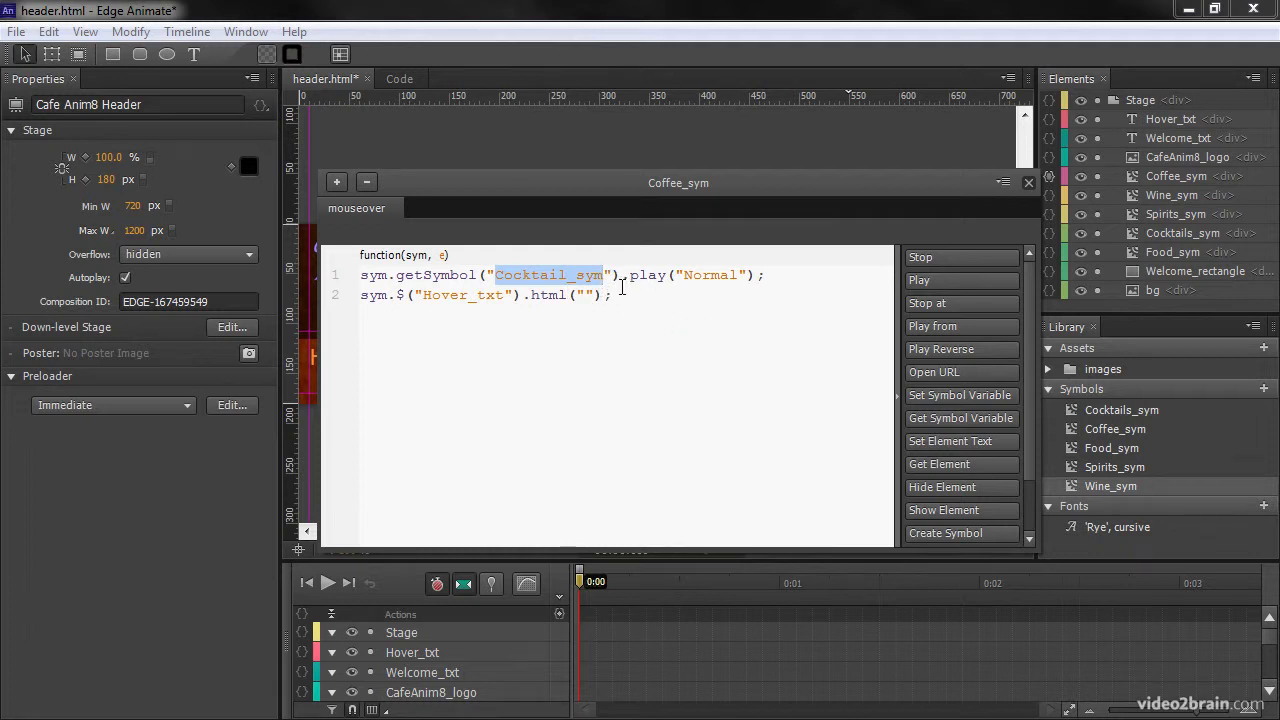
double_click(709, 276)
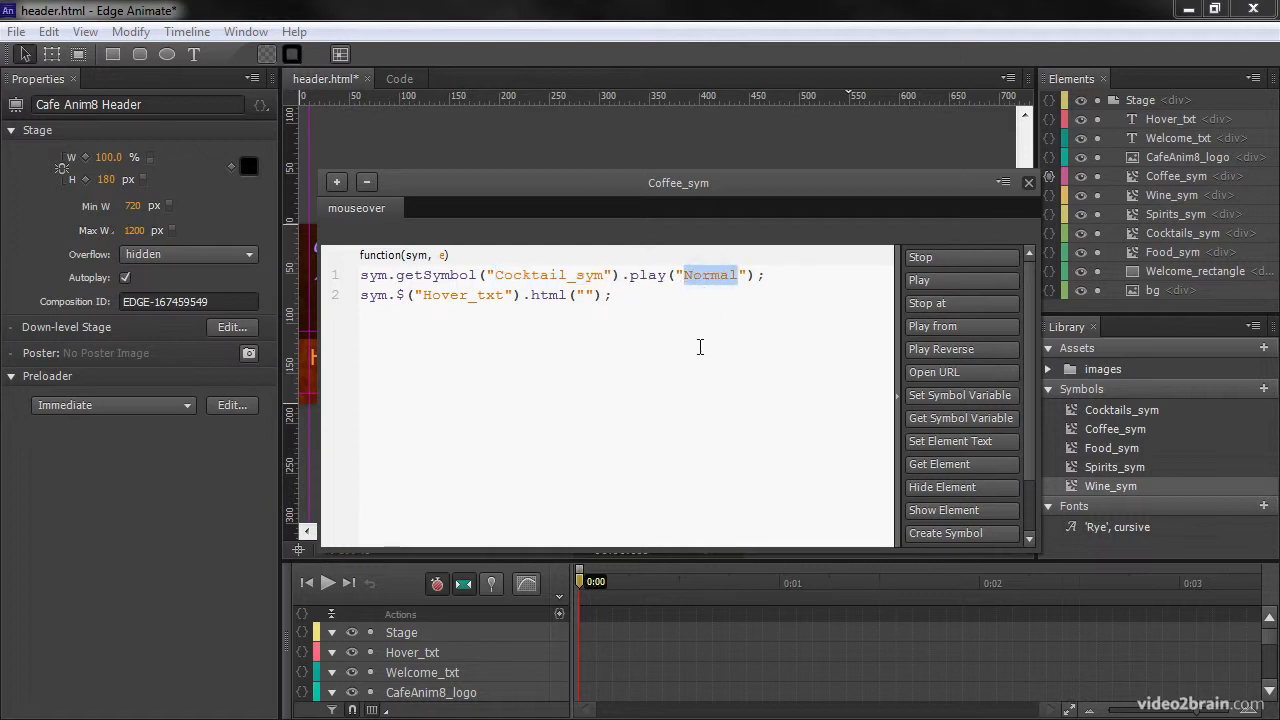
click(642, 352)
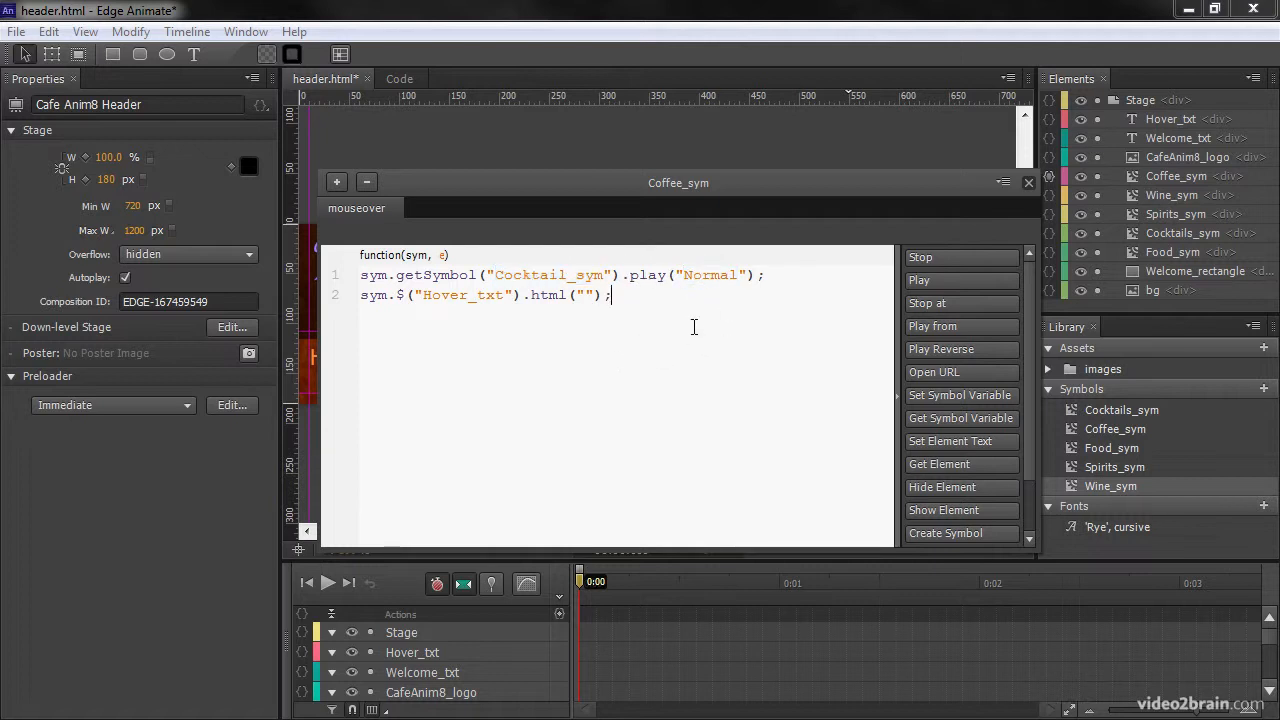
click(1028, 182)
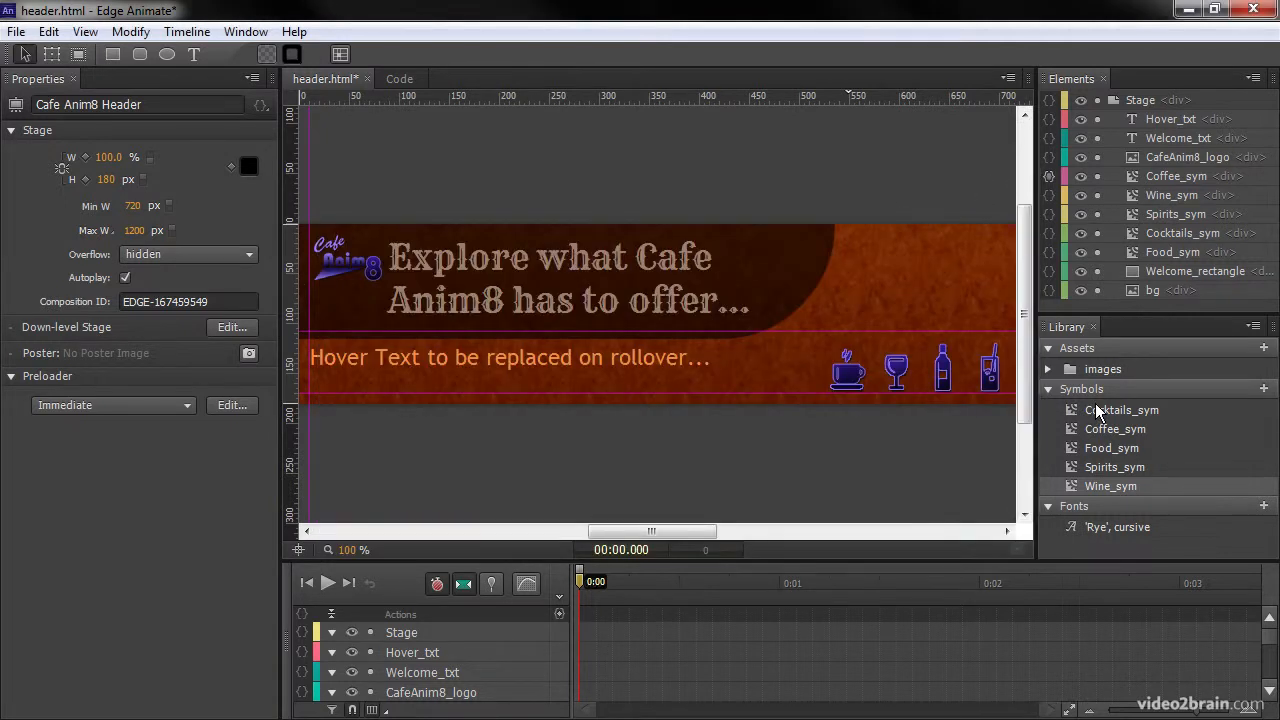